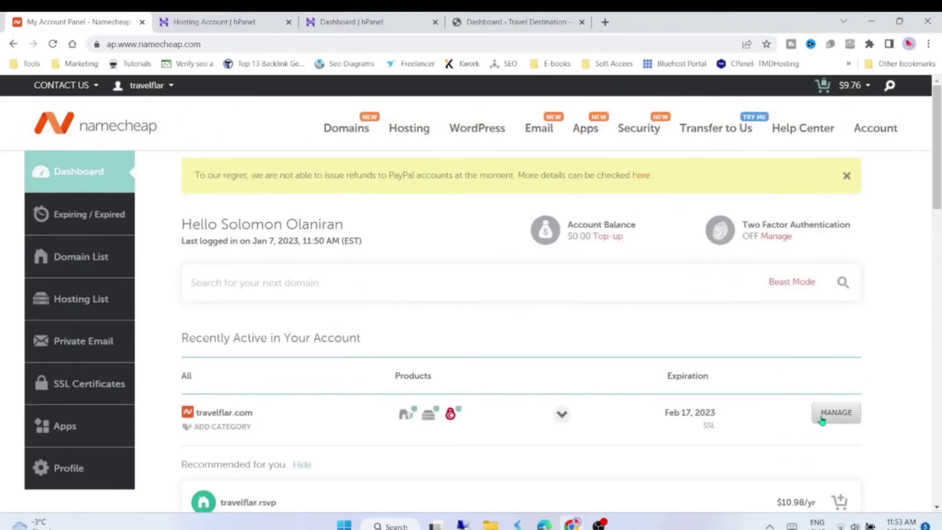
{"action": "scroll", "coordinate": [597, 399], "scroll_direction": "down", "scroll_amount": 1}
{"action": "scroll", "coordinate": [593, 389], "scroll_direction": "up", "scroll_amount": 1}
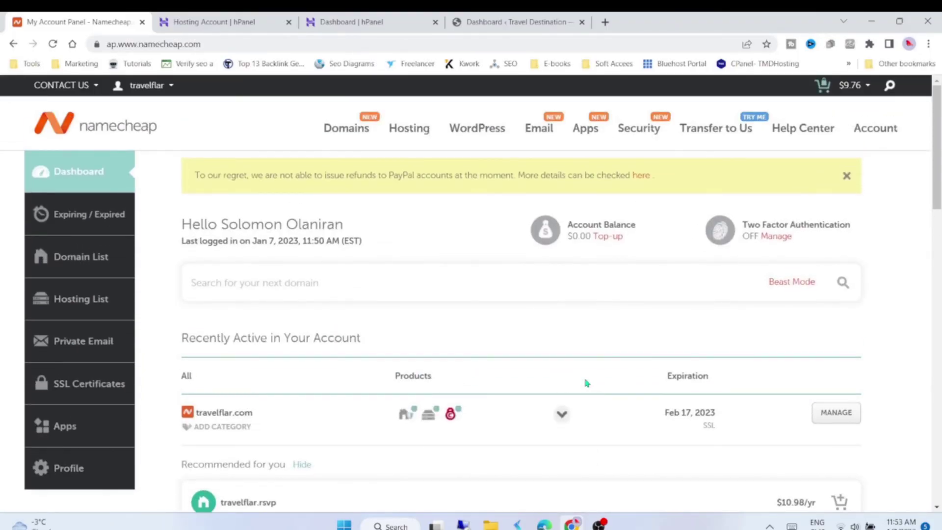
Switch to the Hostinger hPanel tab to review the volhotels.com hosting tools.
{"action": "left_click", "coordinate": [248, 16]}
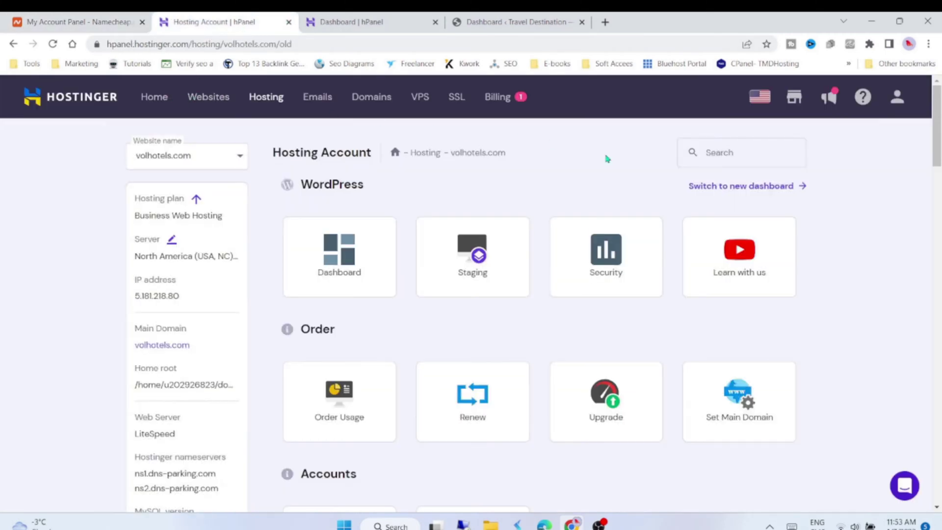
{"action": "scroll", "coordinate": [763, 269], "scroll_direction": "down", "scroll_amount": 3}
{"action": "scroll", "coordinate": [758, 291], "scroll_direction": "down", "scroll_amount": 3}
{"action": "scroll", "coordinate": [758, 288], "scroll_direction": "down", "scroll_amount": 3}
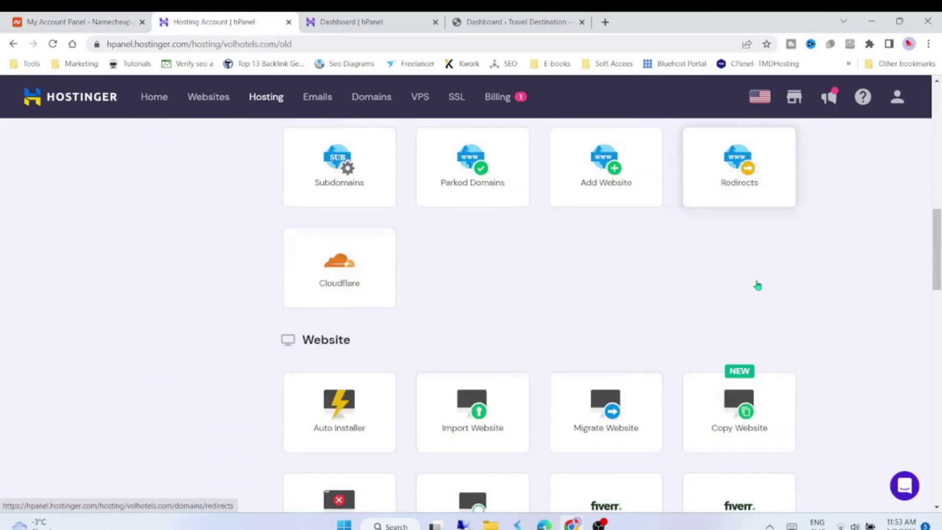
{"action": "scroll", "coordinate": [757, 286], "scroll_direction": "down", "scroll_amount": 3}
{"action": "scroll", "coordinate": [758, 280], "scroll_direction": "down", "scroll_amount": 5}
{"action": "scroll", "coordinate": [755, 280], "scroll_direction": "up", "scroll_amount": 3}
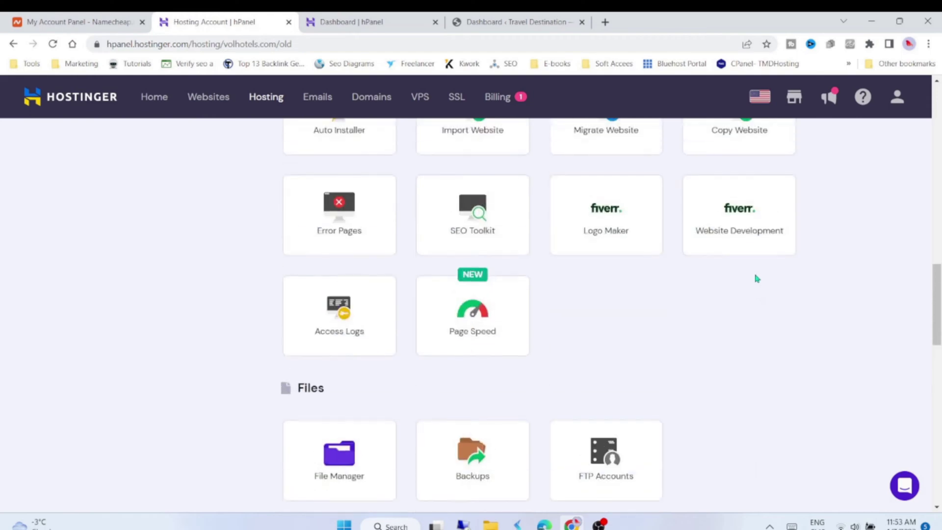
{"action": "scroll", "coordinate": [756, 279], "scroll_direction": "up", "scroll_amount": 5}
{"action": "scroll", "coordinate": [756, 277], "scroll_direction": "up", "scroll_amount": 5}
{"action": "scroll", "coordinate": [756, 276], "scroll_direction": "up", "scroll_amount": 1}
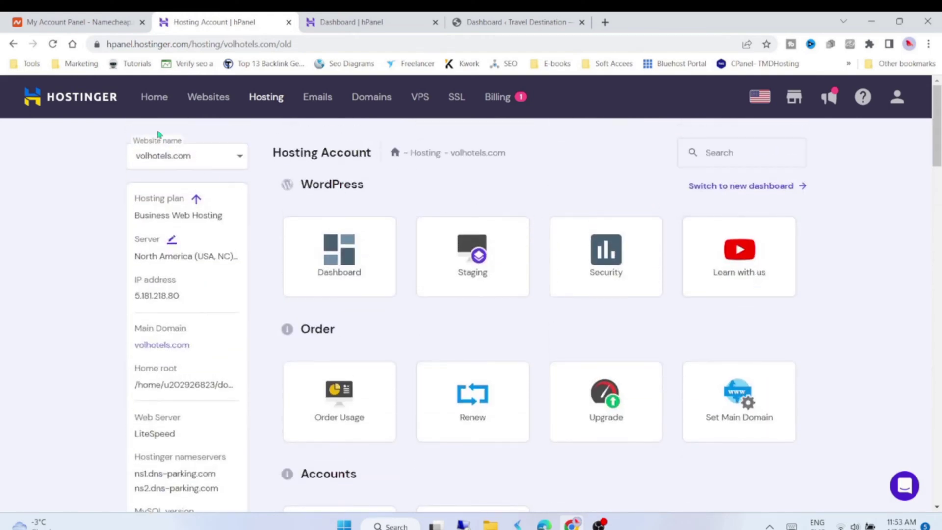
On the Namecheap dashboard, highlight travelflar.com and bring up its context menu.
{"action": "left_click", "coordinate": [96, 26]}
{"action": "scroll", "coordinate": [236, 383], "scroll_direction": "down", "scroll_amount": 2}
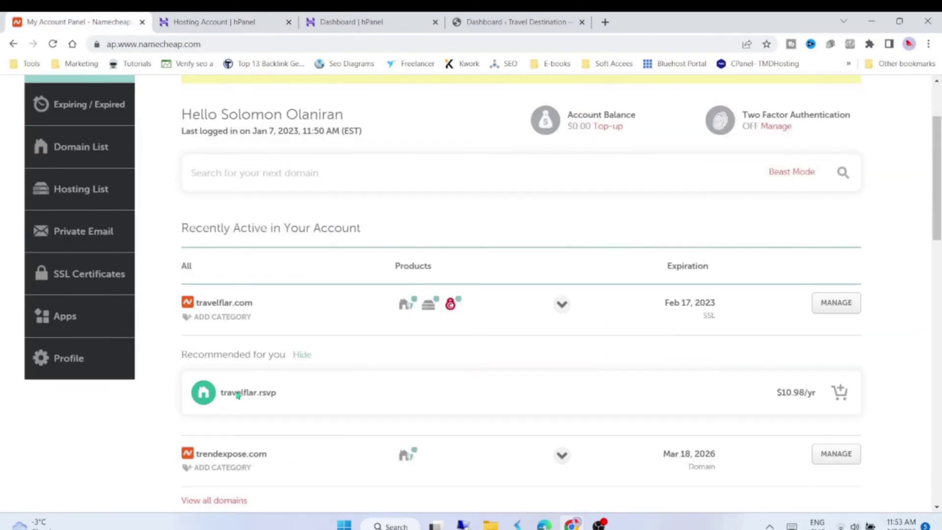
{"action": "left_click_drag", "start_coordinate": [196, 291], "coordinate": [256, 293]}
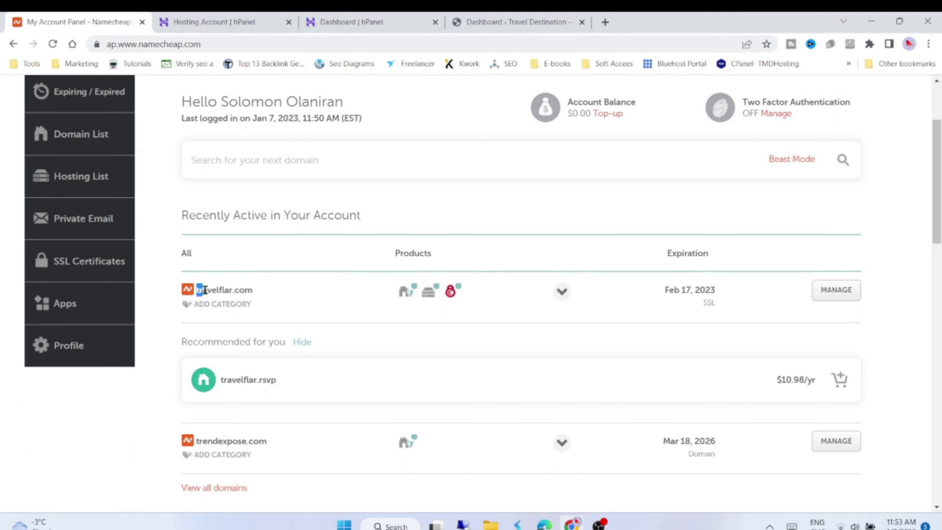
{"action": "right_click", "coordinate": [247, 291]}
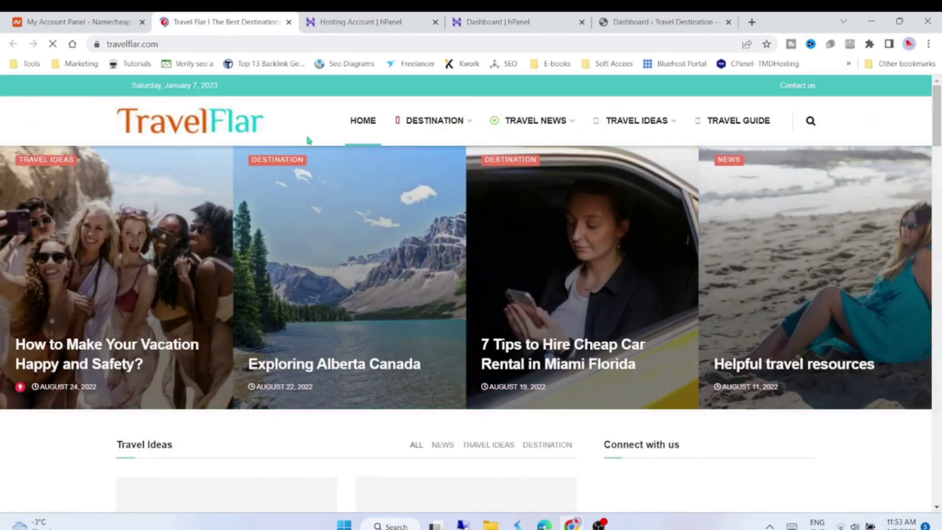
{"action": "scroll", "coordinate": [308, 139], "scroll_direction": "down", "scroll_amount": 3}
{"action": "scroll", "coordinate": [311, 222], "scroll_direction": "up", "scroll_amount": 4}
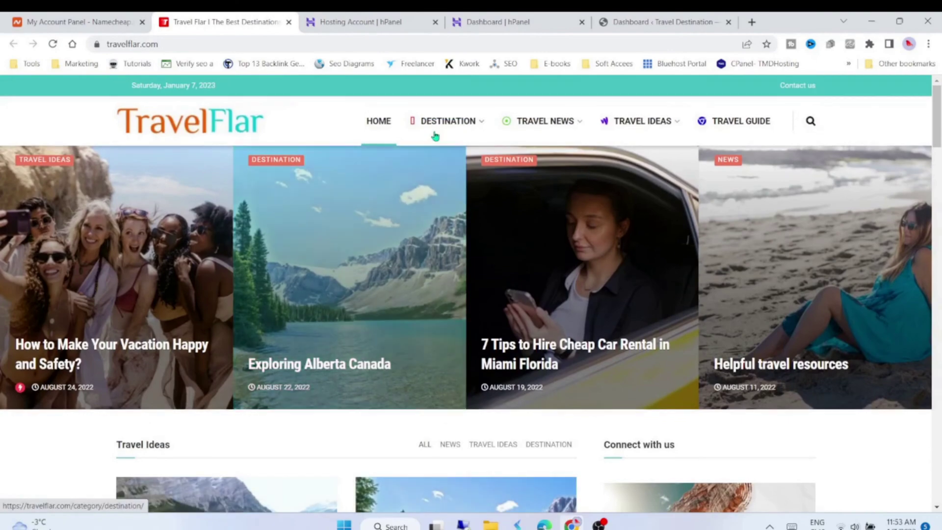
{"action": "mouse_move", "coordinate": [434, 120]}
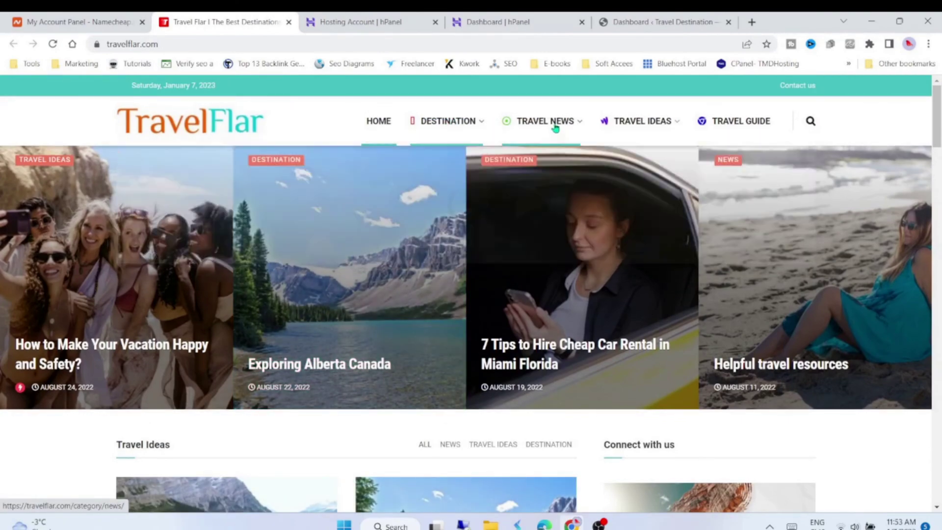
{"action": "mouse_move", "coordinate": [638, 121]}
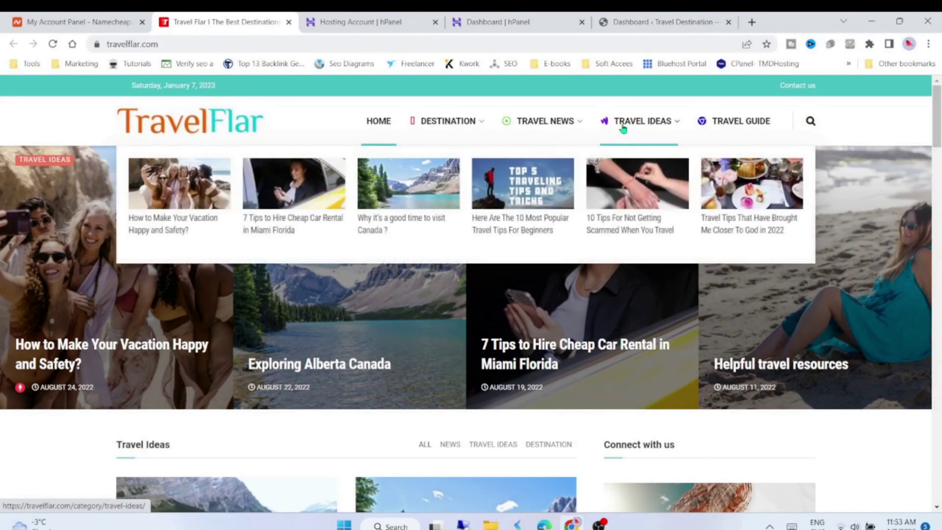
{"action": "scroll", "coordinate": [545, 353], "scroll_direction": "down", "scroll_amount": 2}
{"action": "scroll", "coordinate": [545, 353], "scroll_direction": "down", "scroll_amount": 2}
{"action": "scroll", "coordinate": [545, 352], "scroll_direction": "down", "scroll_amount": 3}
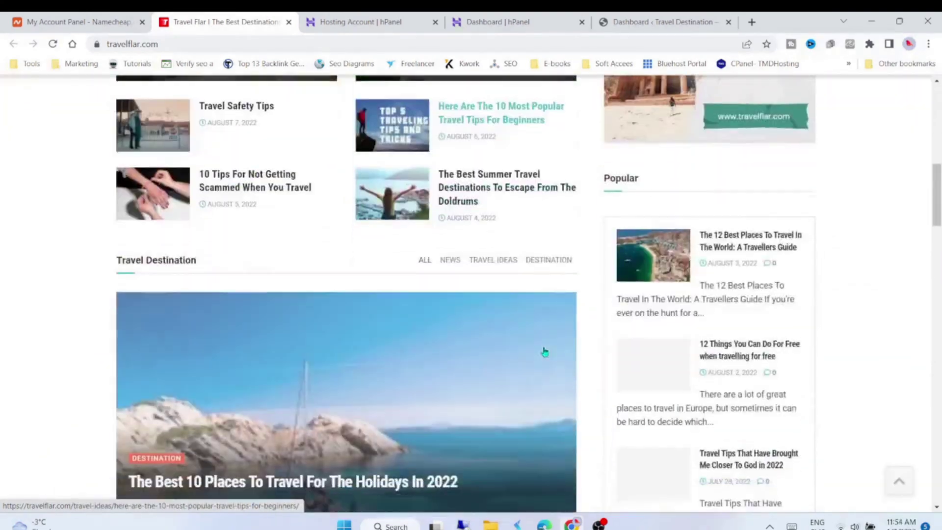
{"action": "scroll", "coordinate": [545, 353], "scroll_direction": "down", "scroll_amount": 1}
{"action": "scroll", "coordinate": [546, 353], "scroll_direction": "down", "scroll_amount": 4}
{"action": "scroll", "coordinate": [545, 352], "scroll_direction": "down", "scroll_amount": 4}
{"action": "scroll", "coordinate": [544, 353], "scroll_direction": "down", "scroll_amount": 2}
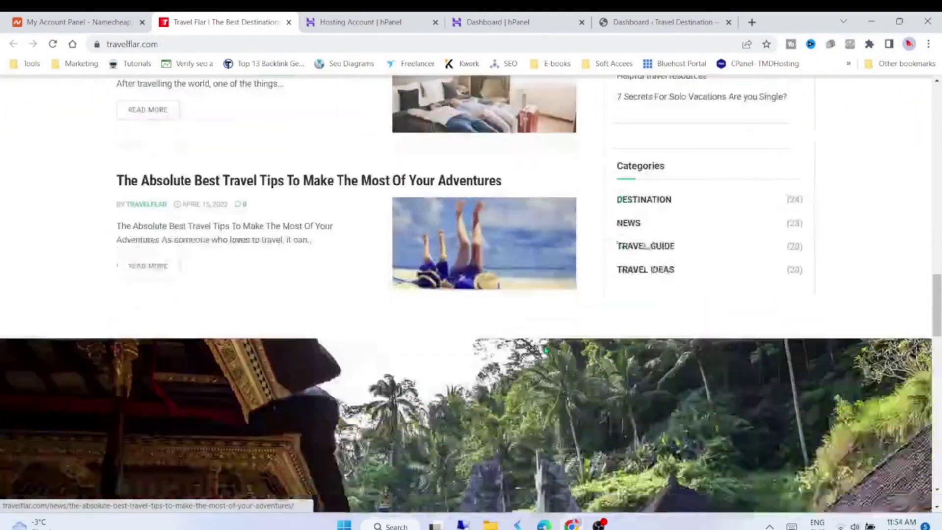
{"action": "scroll", "coordinate": [545, 351], "scroll_direction": "down", "scroll_amount": 3}
{"action": "scroll", "coordinate": [544, 352], "scroll_direction": "down", "scroll_amount": 4}
{"action": "scroll", "coordinate": [543, 350], "scroll_direction": "down", "scroll_amount": 4}
{"action": "scroll", "coordinate": [542, 349], "scroll_direction": "down", "scroll_amount": 2}
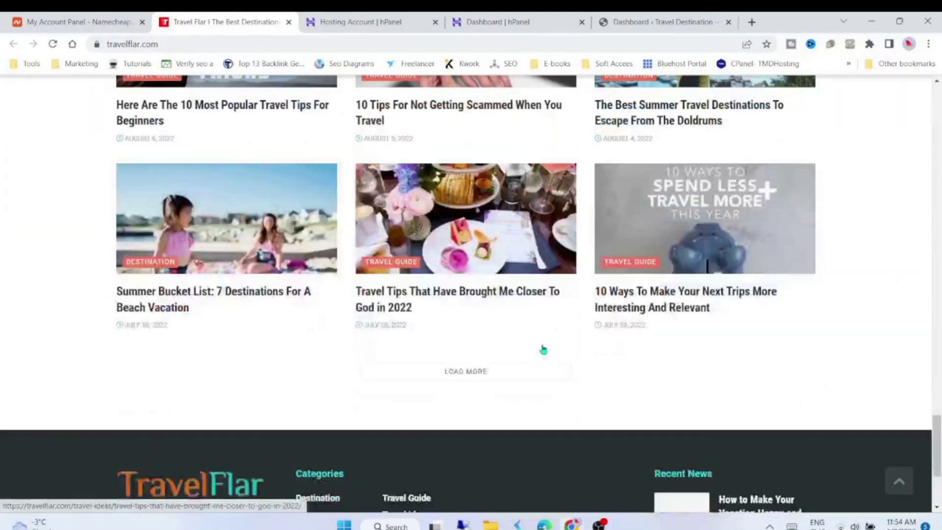
{"action": "scroll", "coordinate": [543, 349], "scroll_direction": "down", "scroll_amount": 2}
{"action": "scroll", "coordinate": [543, 349], "scroll_direction": "up", "scroll_amount": 6}
{"action": "scroll", "coordinate": [543, 349], "scroll_direction": "up", "scroll_amount": 1}
{"action": "scroll", "coordinate": [543, 349], "scroll_direction": "up", "scroll_amount": 5}
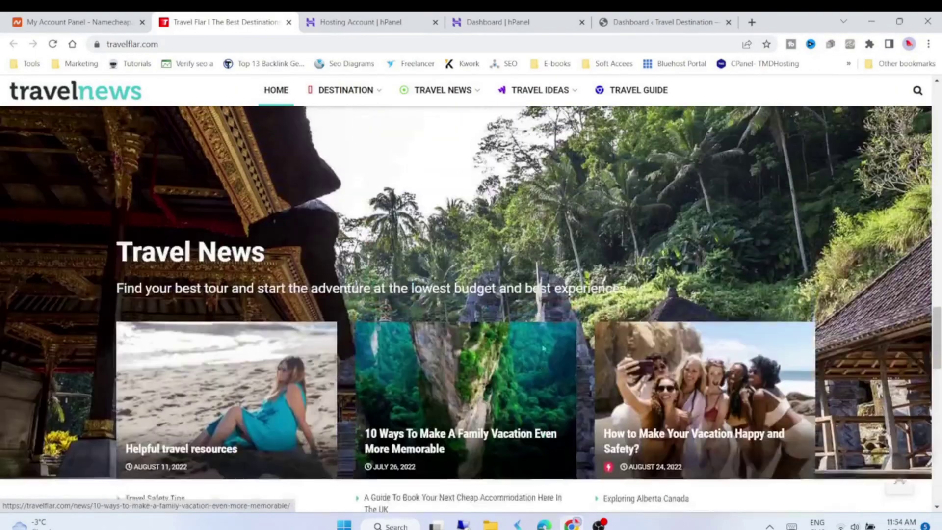
{"action": "scroll", "coordinate": [543, 349], "scroll_direction": "up", "scroll_amount": 5}
Leave the TravelFlar homepage and return to the volhotels.com hPanel account page.
{"action": "key", "text": "alt+Left"}
{"action": "left_click", "coordinate": [356, 21]}
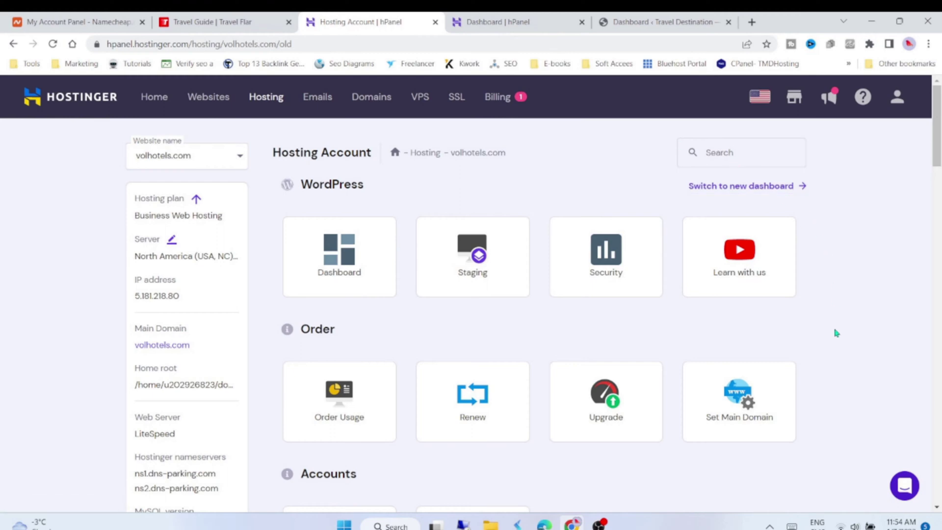
{"action": "scroll", "coordinate": [828, 389], "scroll_direction": "down", "scroll_amount": 3}
{"action": "scroll", "coordinate": [828, 396], "scroll_direction": "down", "scroll_amount": 3}
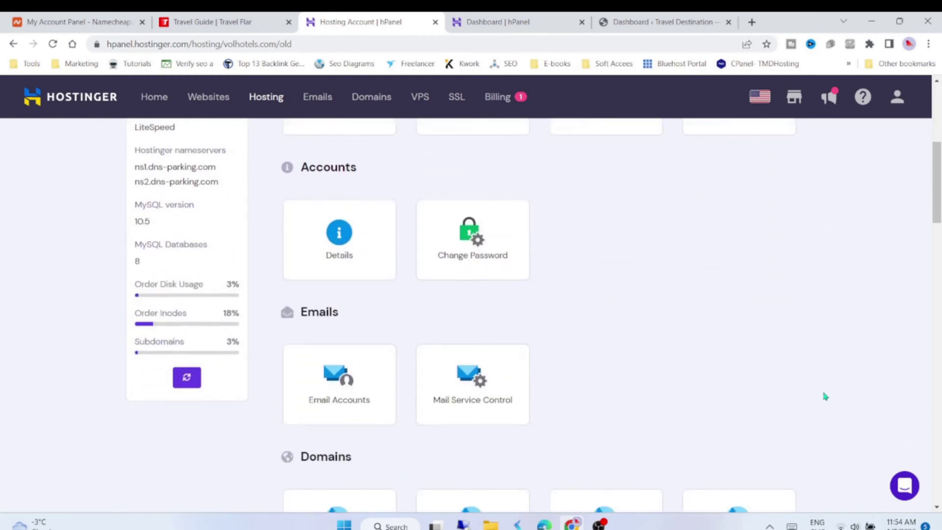
{"action": "scroll", "coordinate": [828, 397], "scroll_direction": "up", "scroll_amount": 5}
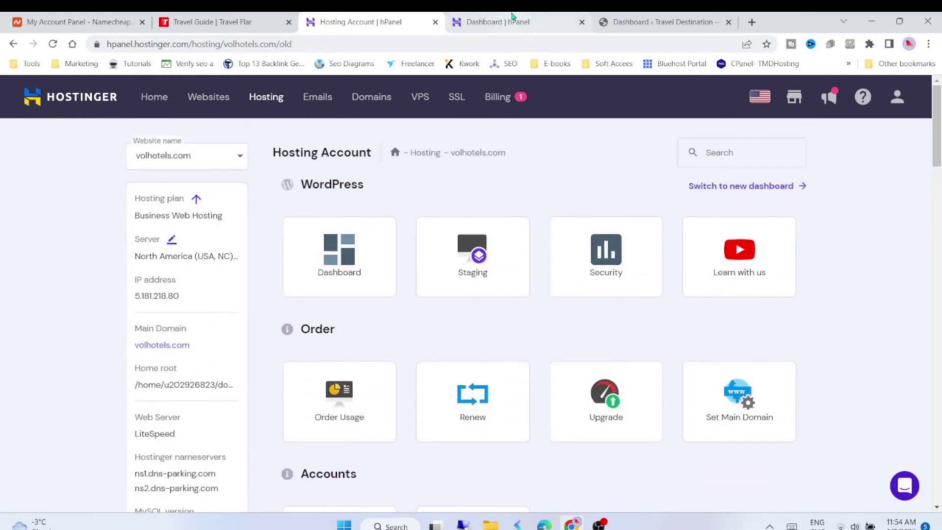
Switch to the Dashboard hPanel tab for go.volhotels.com's WordPress management.
{"action": "left_click", "coordinate": [513, 15]}
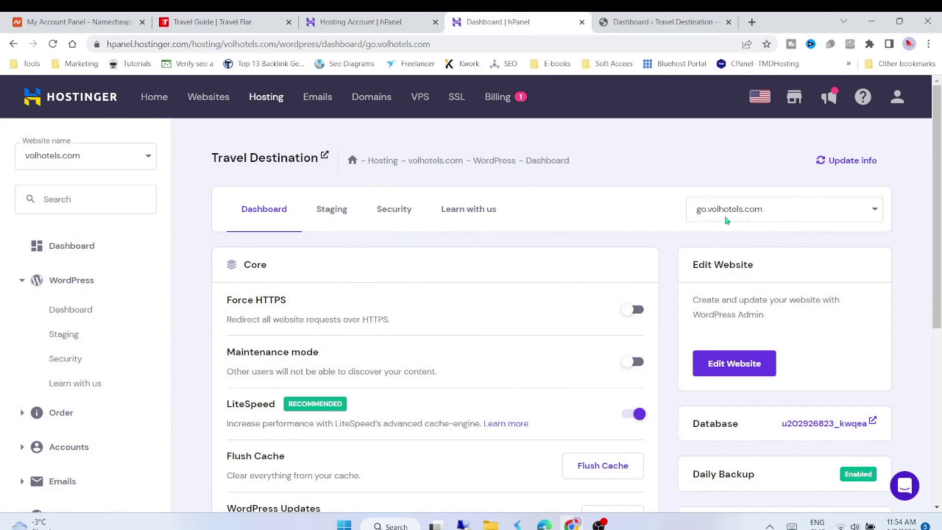
View the go.volhotels.com admin dashboard and front page, then go to the TravelFlar tab.
{"action": "left_click", "coordinate": [649, 29]}
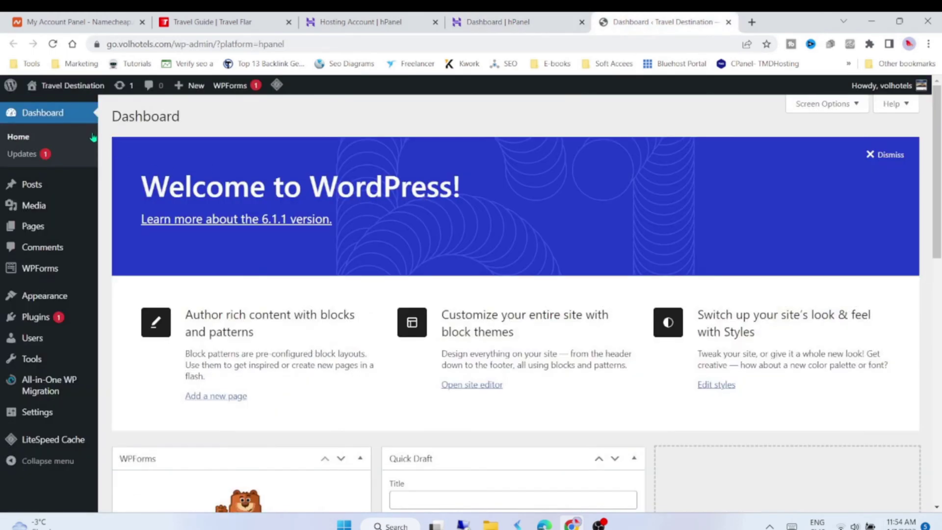
{"action": "mouse_move", "coordinate": [72, 86]}
{"action": "right_click", "coordinate": [42, 107]}
{"action": "key", "text": "Escape"}
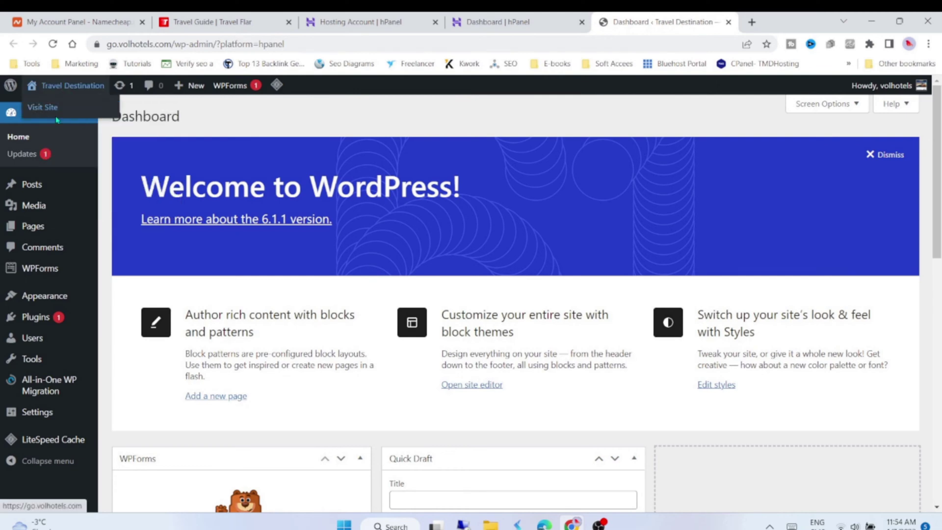
{"action": "left_click", "coordinate": [681, 20]}
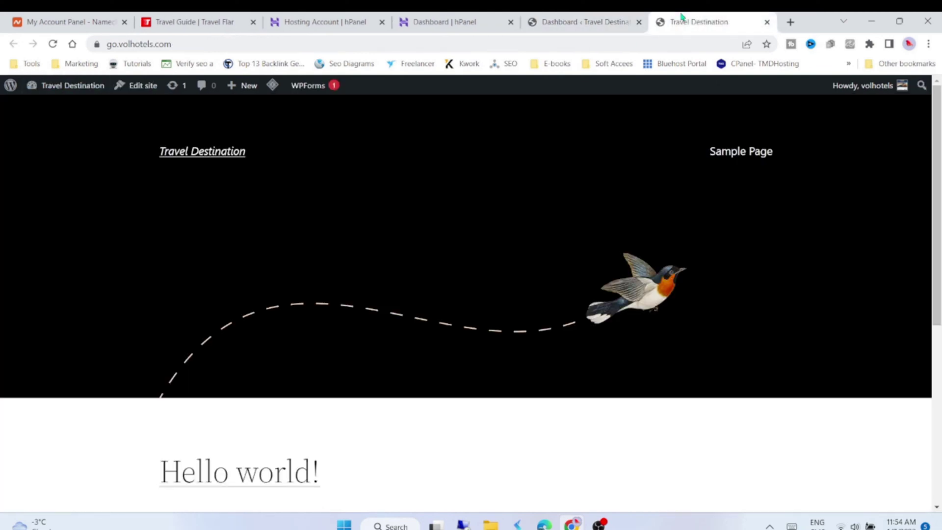
{"action": "scroll", "coordinate": [350, 254], "scroll_direction": "down", "scroll_amount": 5}
{"action": "scroll", "coordinate": [343, 261], "scroll_direction": "up", "scroll_amount": 1}
{"action": "scroll", "coordinate": [344, 258], "scroll_direction": "up", "scroll_amount": 5}
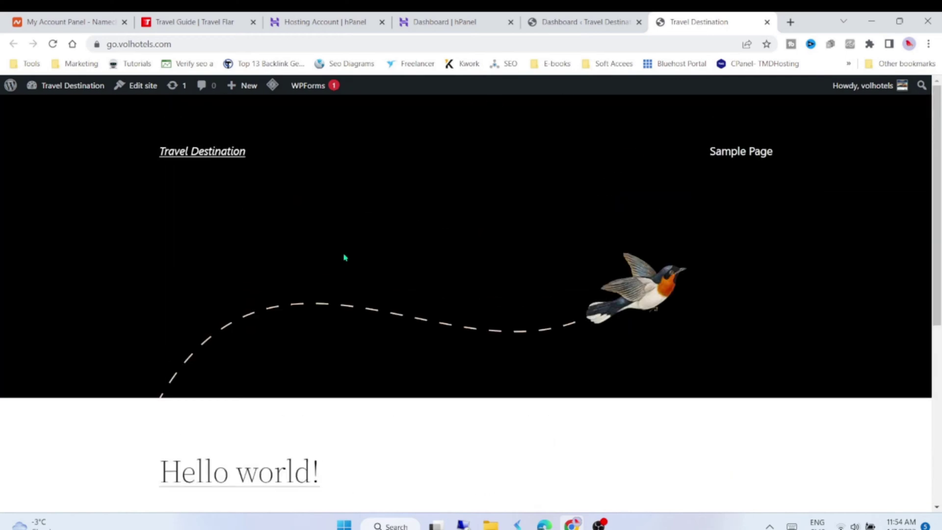
{"action": "left_click", "coordinate": [547, 24]}
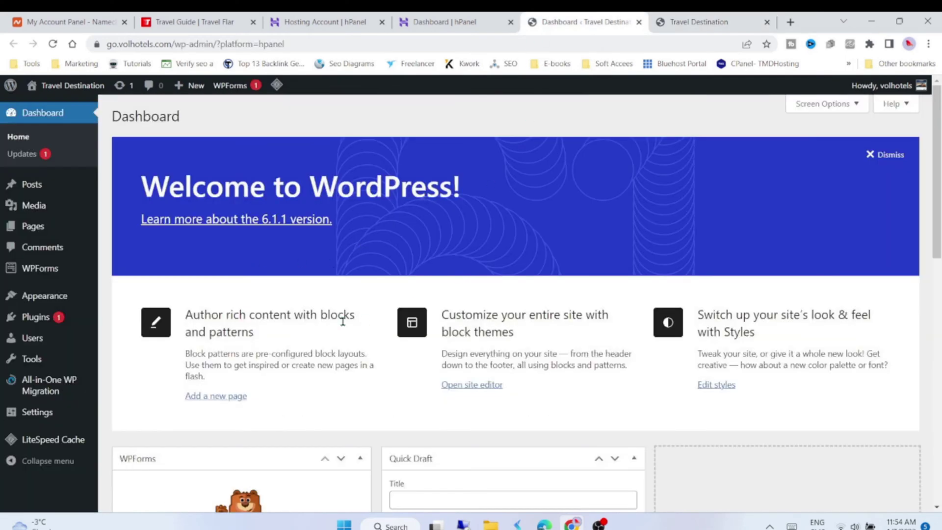
{"action": "left_click", "coordinate": [185, 18]}
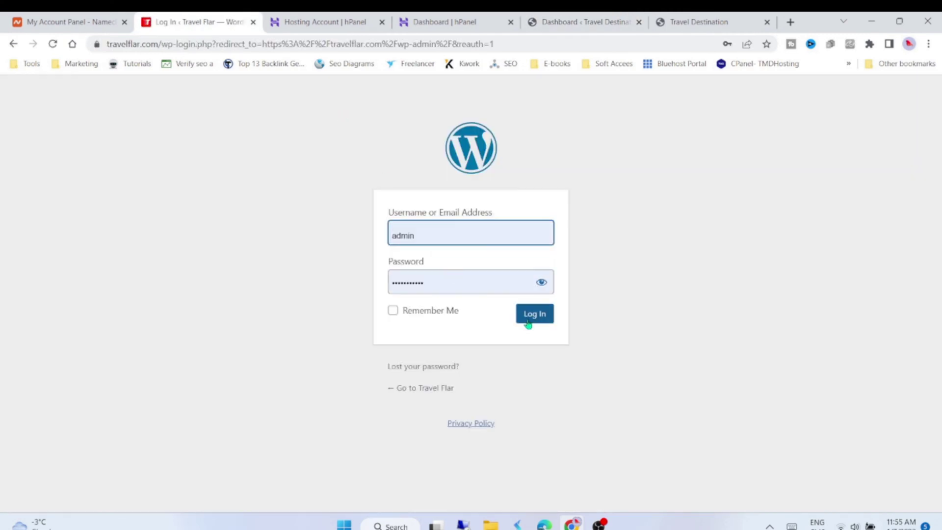
Log in to the TravelFlar WordPress admin and view Installed Plugins.
{"action": "left_click", "coordinate": [531, 319]}
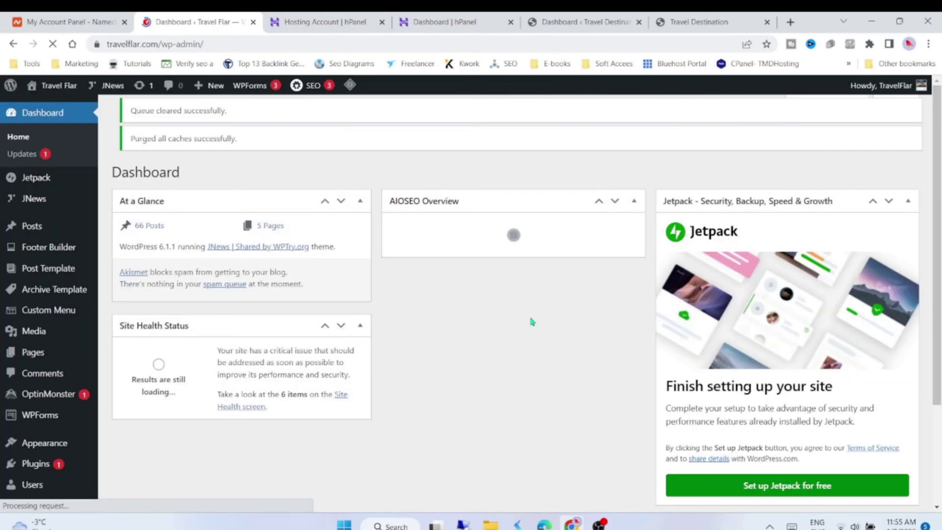
{"action": "scroll", "coordinate": [111, 397], "scroll_direction": "down", "scroll_amount": 3}
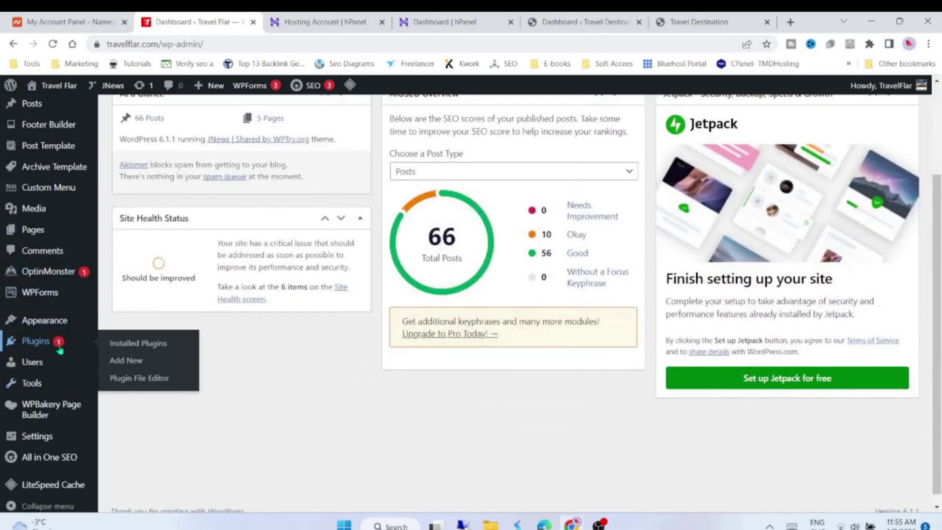
{"action": "left_click", "coordinate": [131, 343]}
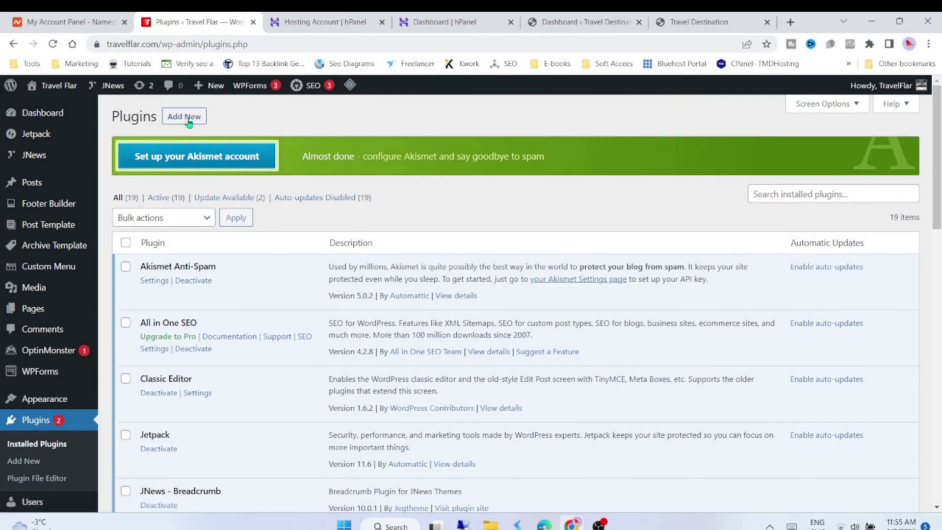
Search 'all in one', then install and activate All-in-One WP Migration on TravelFlar.
{"action": "left_click", "coordinate": [187, 120]}
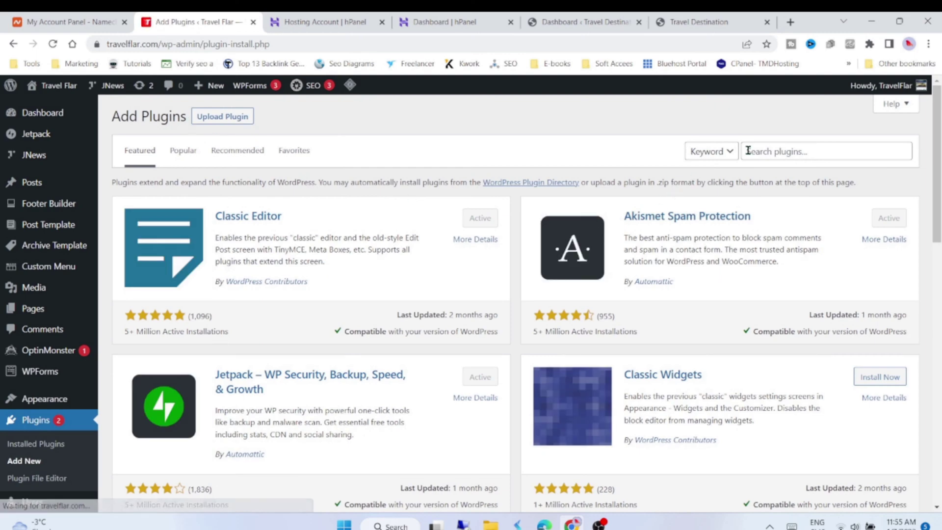
{"action": "left_click", "coordinate": [748, 150]}
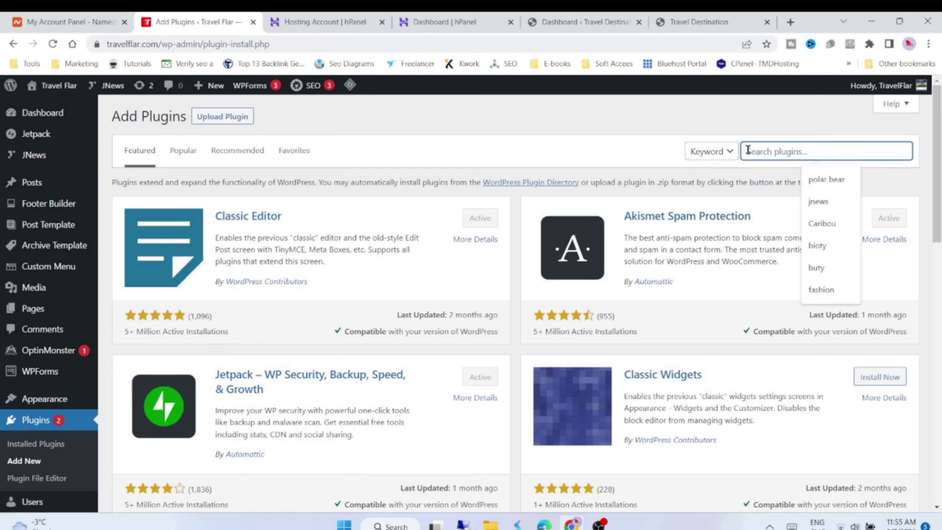
{"action": "type", "text": "all in "}
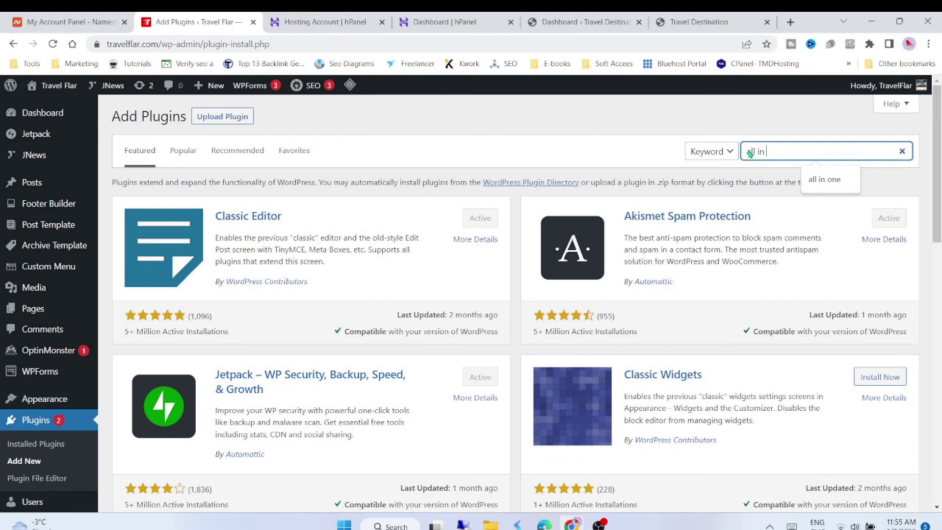
{"action": "type", "text": "on"}
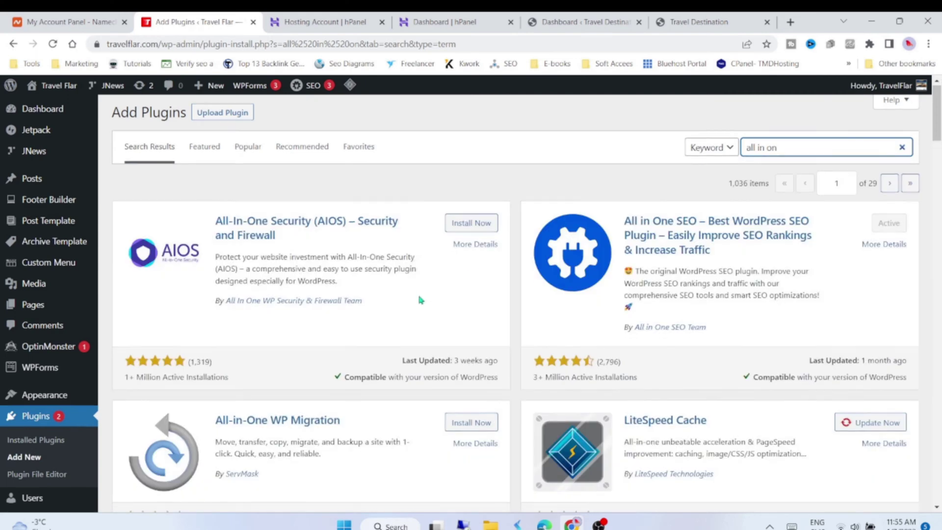
{"action": "scroll", "coordinate": [449, 298], "scroll_direction": "down", "scroll_amount": 2}
{"action": "left_click", "coordinate": [481, 310]}
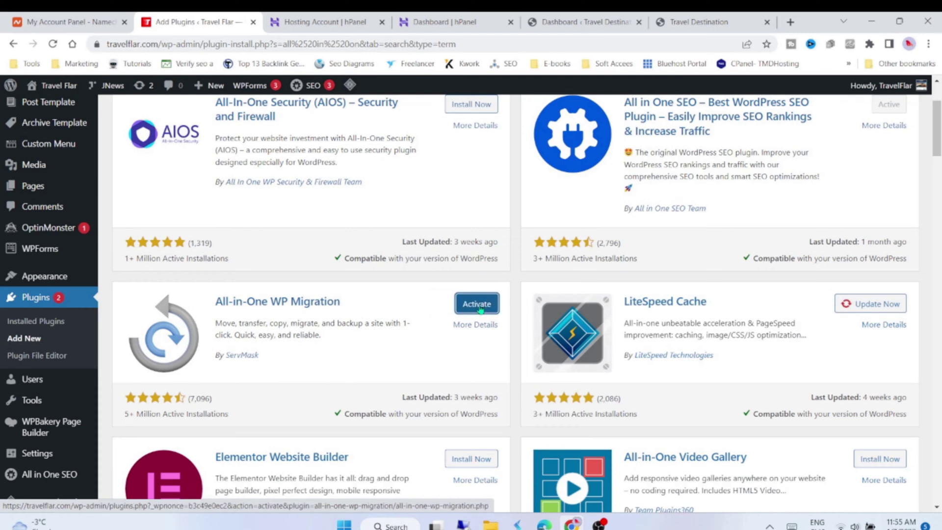
{"action": "left_click", "coordinate": [478, 305]}
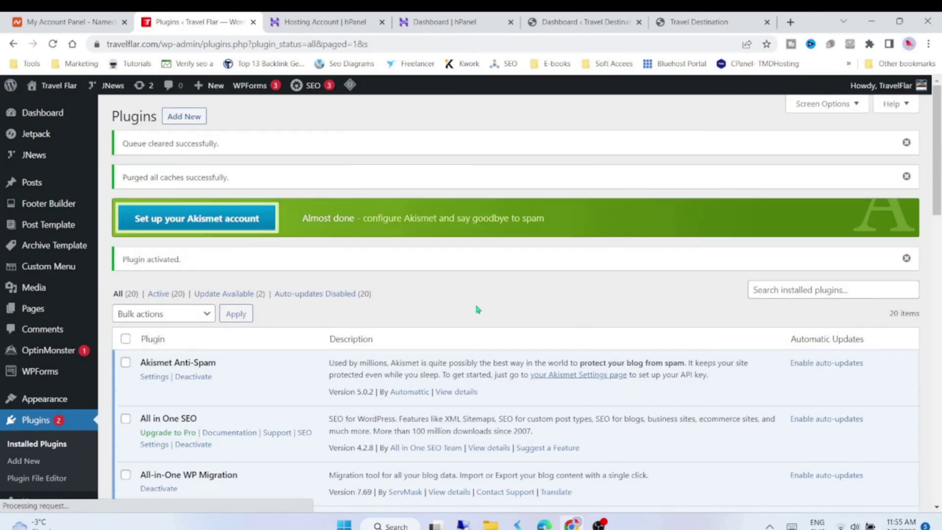
{"action": "scroll", "coordinate": [477, 310], "scroll_direction": "down", "scroll_amount": 1}
{"action": "scroll", "coordinate": [347, 332], "scroll_direction": "down", "scroll_amount": 3}
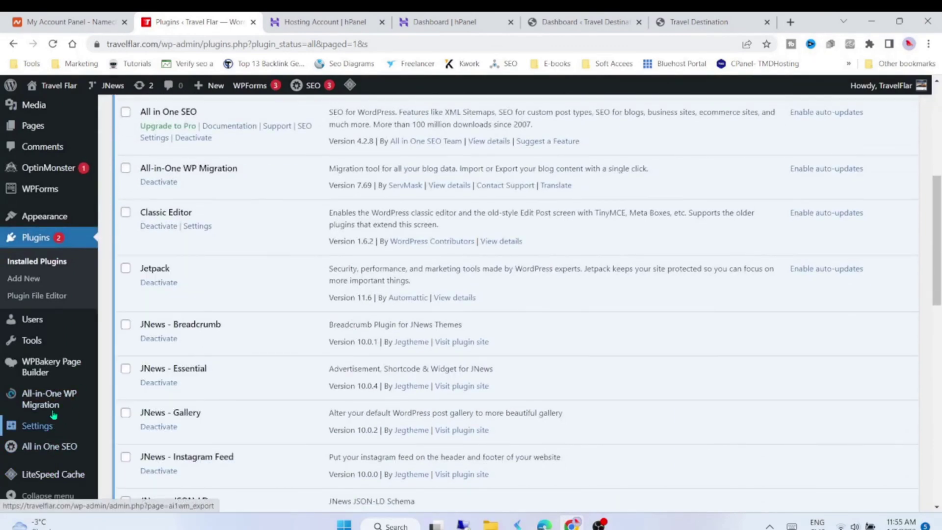
{"action": "mouse_move", "coordinate": [49, 400]}
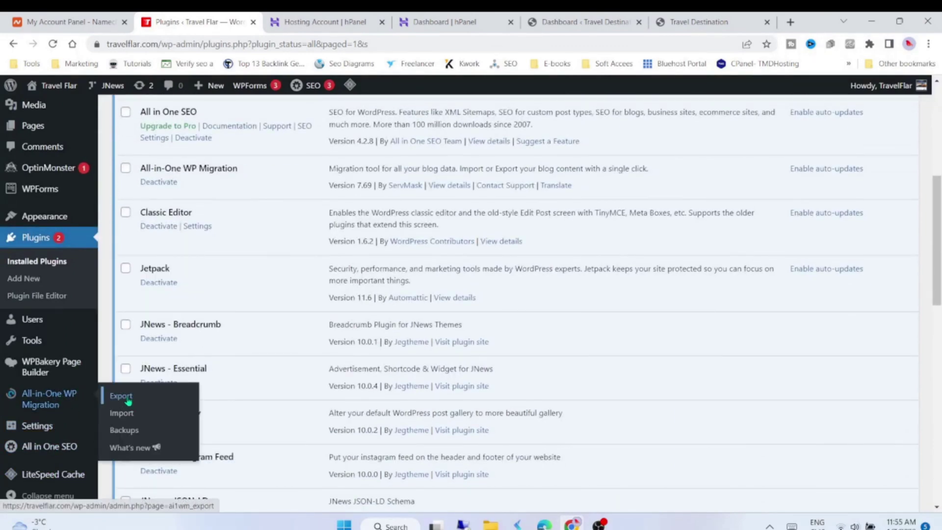
Export the whole TravelFlar site to a File with All-in-One WP Migration.
{"action": "left_click", "coordinate": [128, 401]}
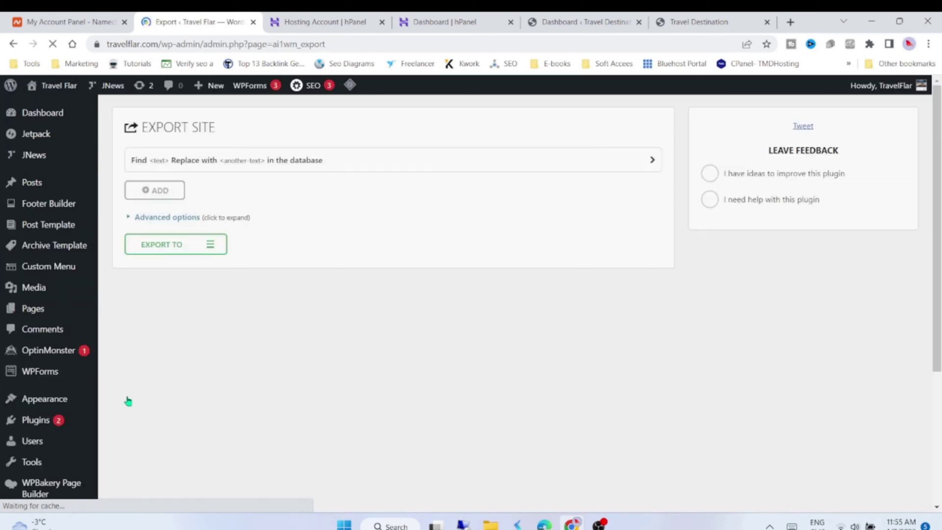
{"action": "left_click", "coordinate": [198, 251]}
{"action": "left_click", "coordinate": [171, 267]}
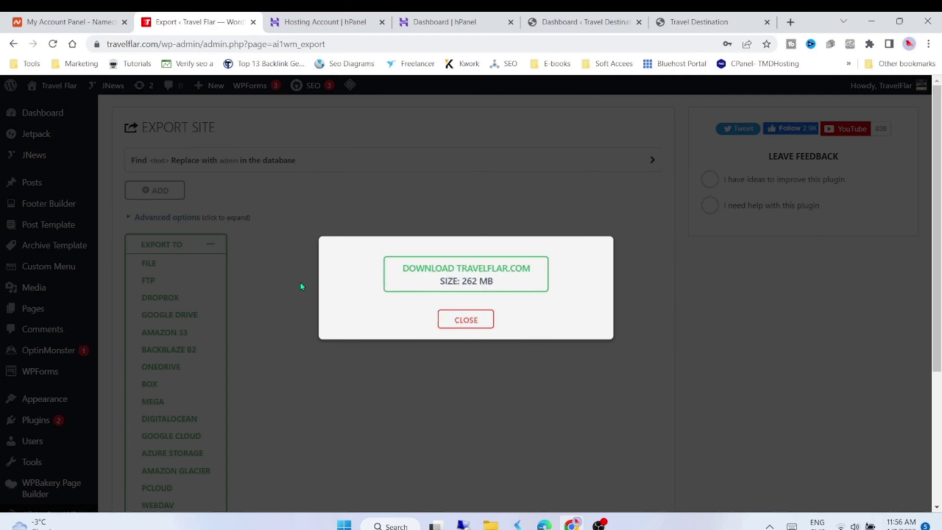
Download the TRAVELFLAR.COM .wpress backup, confirm it in Downloads, and go to Travel Destination.
{"action": "left_click", "coordinate": [465, 280]}
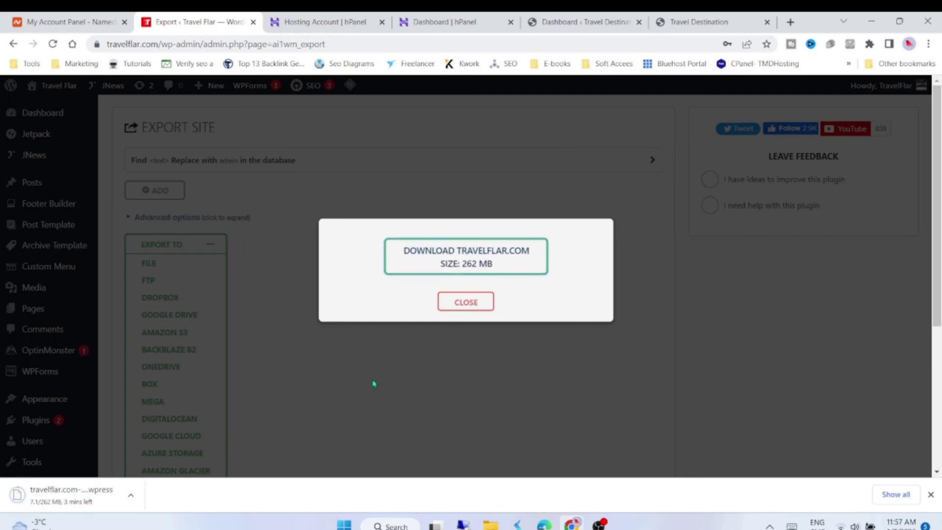
{"action": "left_click", "coordinate": [888, 494]}
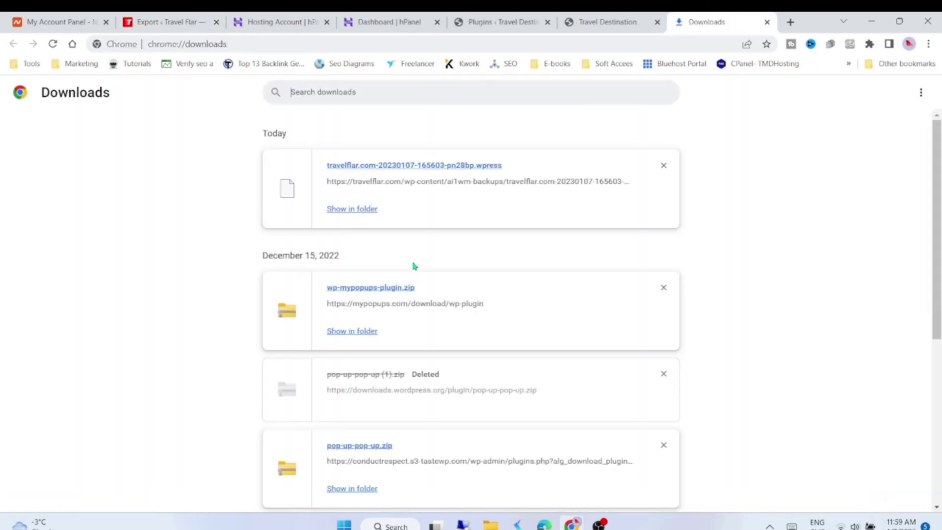
{"action": "left_click", "coordinate": [352, 209]}
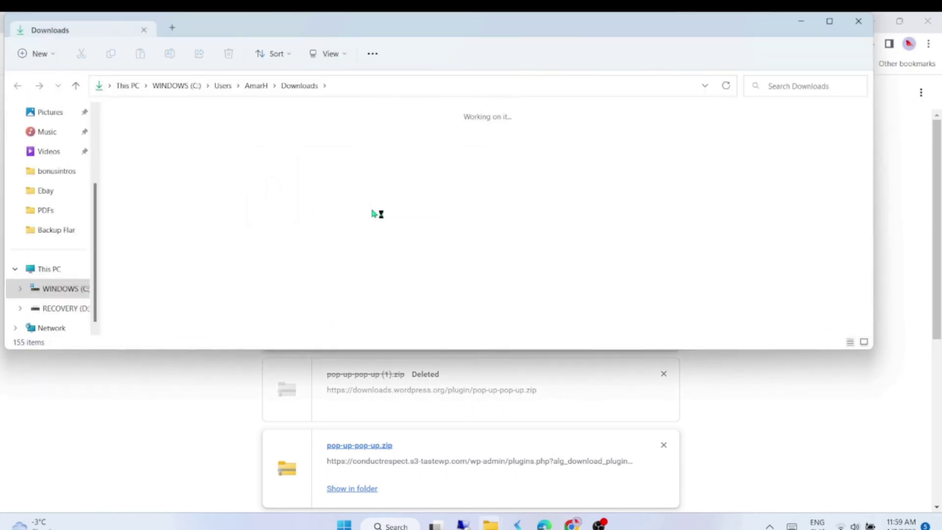
{"action": "left_click", "coordinate": [371, 215]}
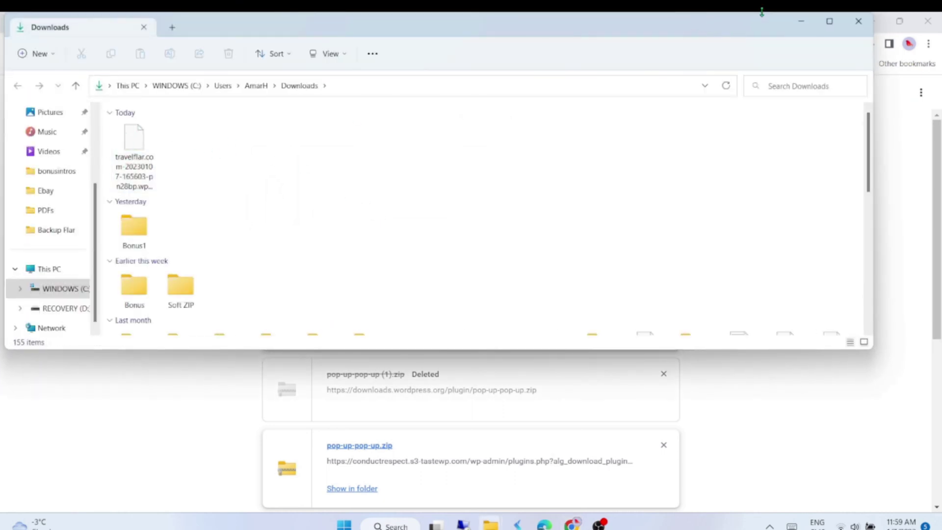
{"action": "left_click", "coordinate": [802, 22]}
{"action": "left_click", "coordinate": [604, 24]}
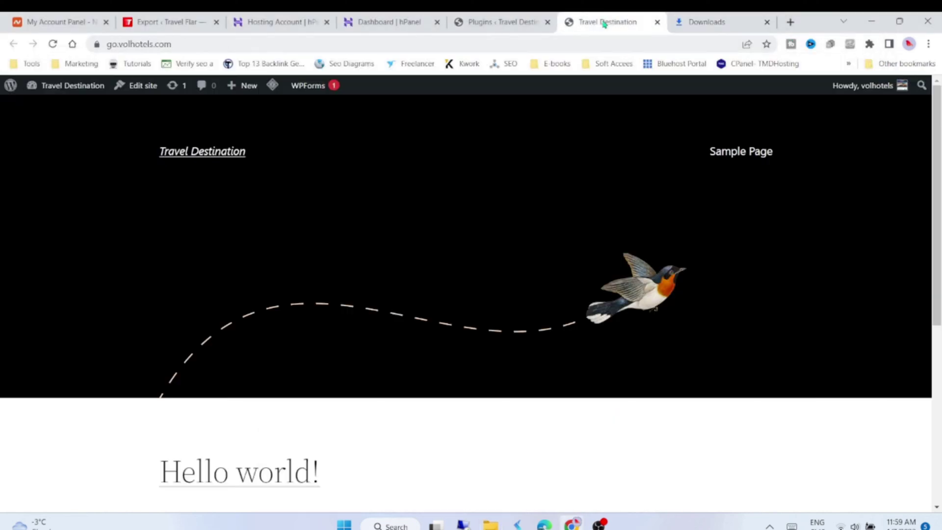
Install and activate All-in-One WP Migration on go.volhotels.com, then go to its Dashboard.
{"action": "left_click", "coordinate": [486, 28]}
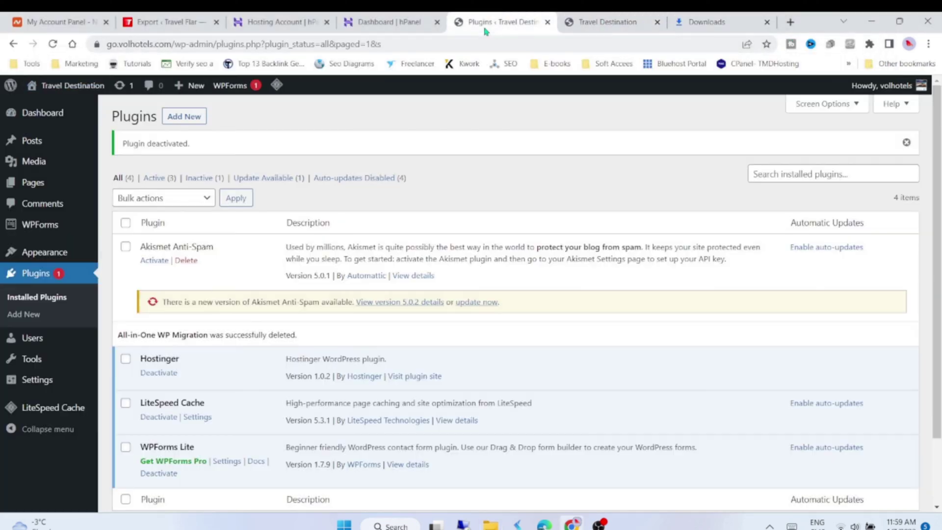
{"action": "left_click", "coordinate": [184, 116]}
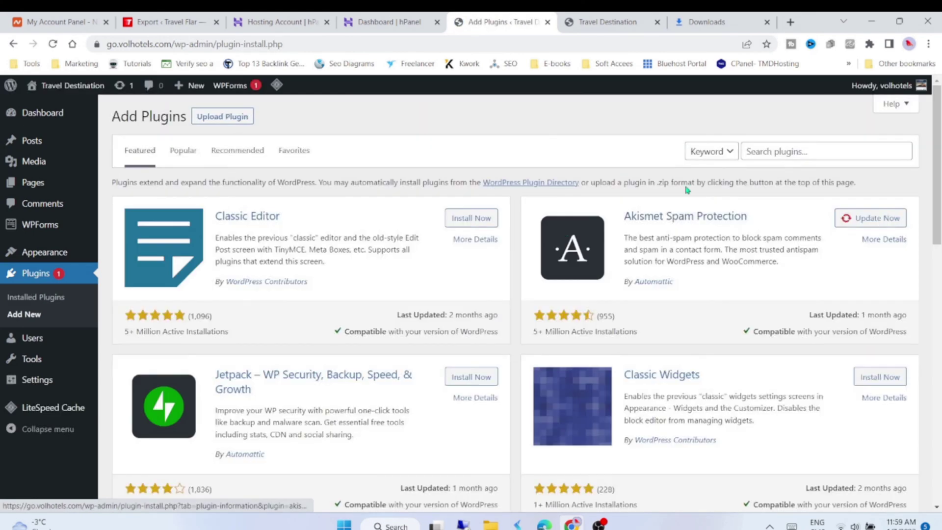
{"action": "left_click", "coordinate": [787, 152]}
{"action": "type", "text": "a"}
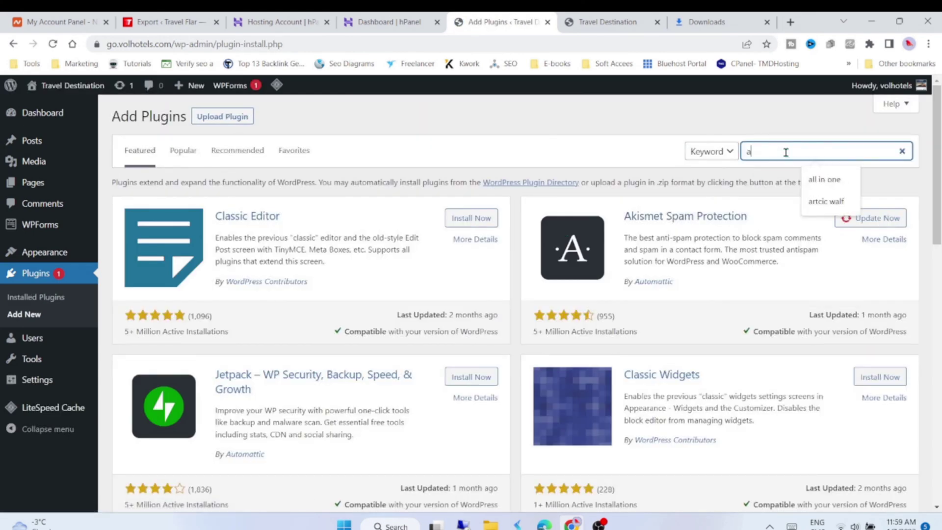
{"action": "type", "text": "ll in one"}
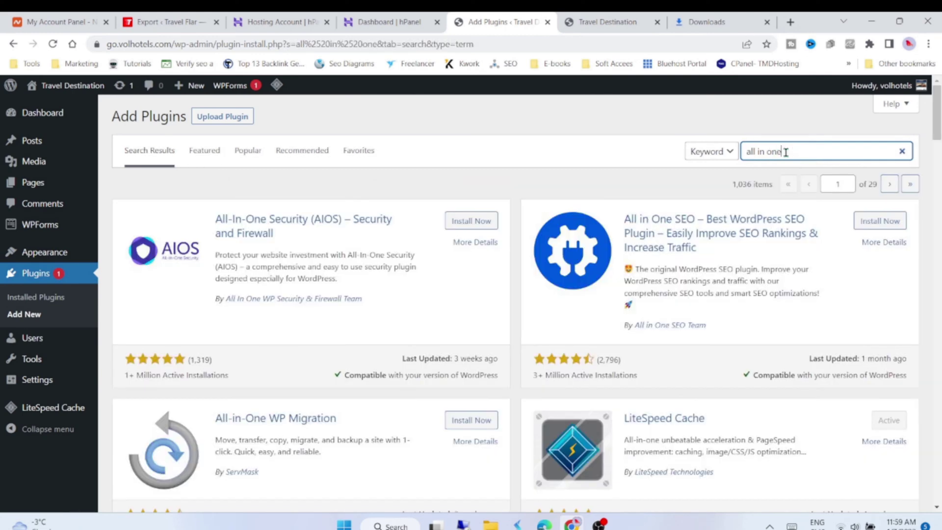
{"action": "left_click", "coordinate": [480, 425]}
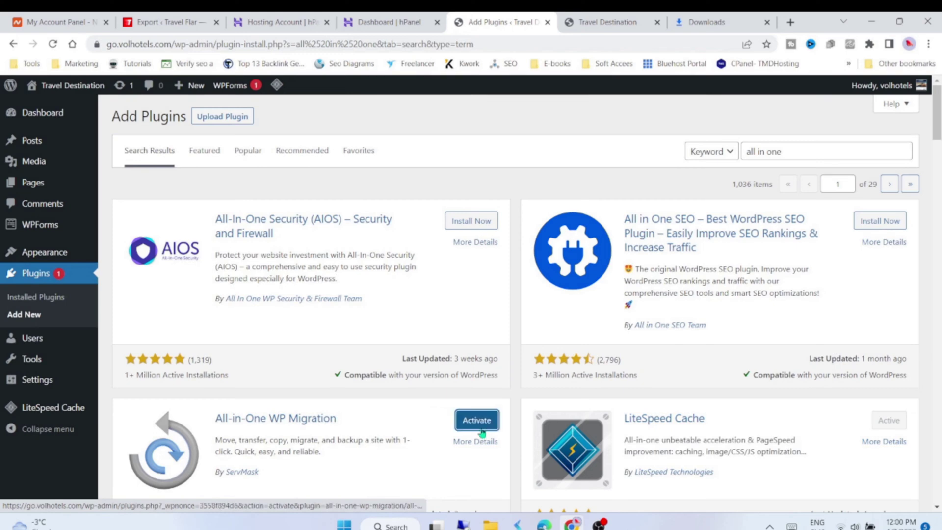
{"action": "left_click", "coordinate": [477, 424]}
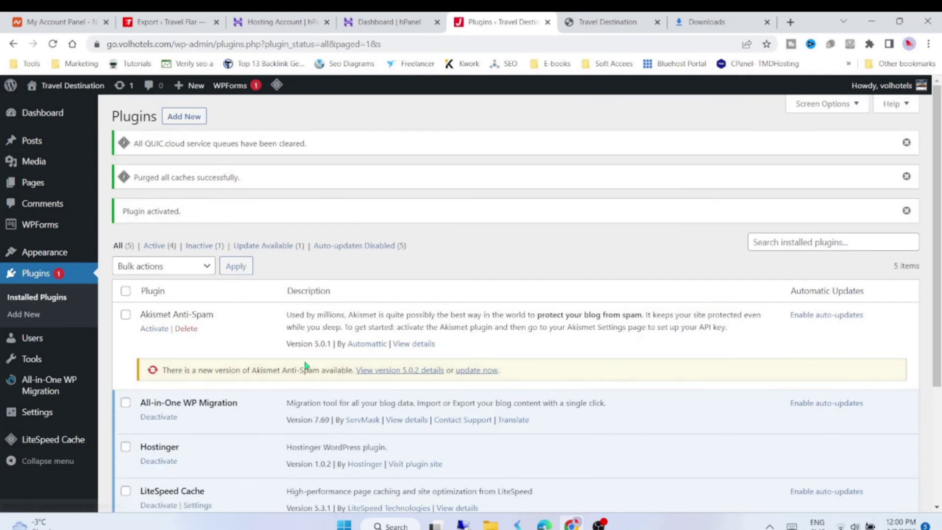
{"action": "scroll", "coordinate": [292, 364], "scroll_direction": "down", "scroll_amount": 3}
{"action": "left_click", "coordinate": [42, 112]}
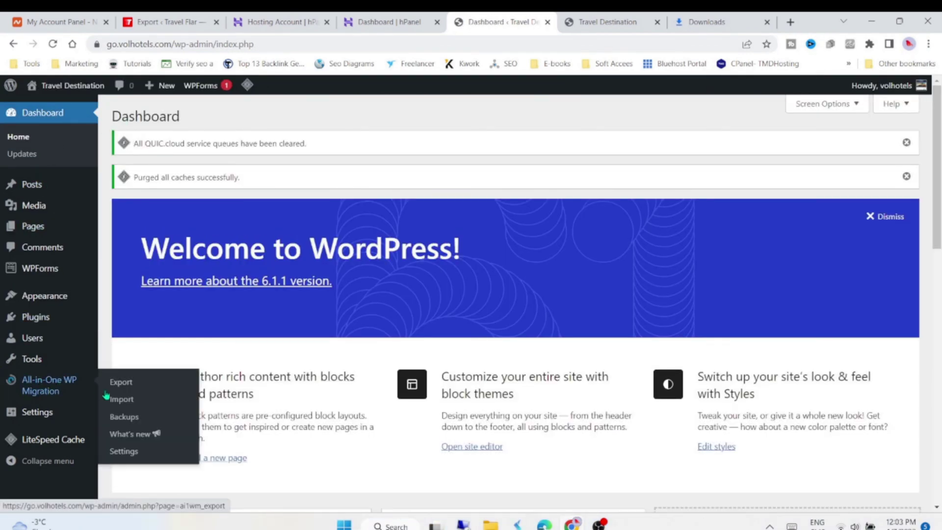
Import the travelflar.com .wpress backup file into go.volhotels.com, accepting the overwrite warning.
{"action": "left_click", "coordinate": [122, 401]}
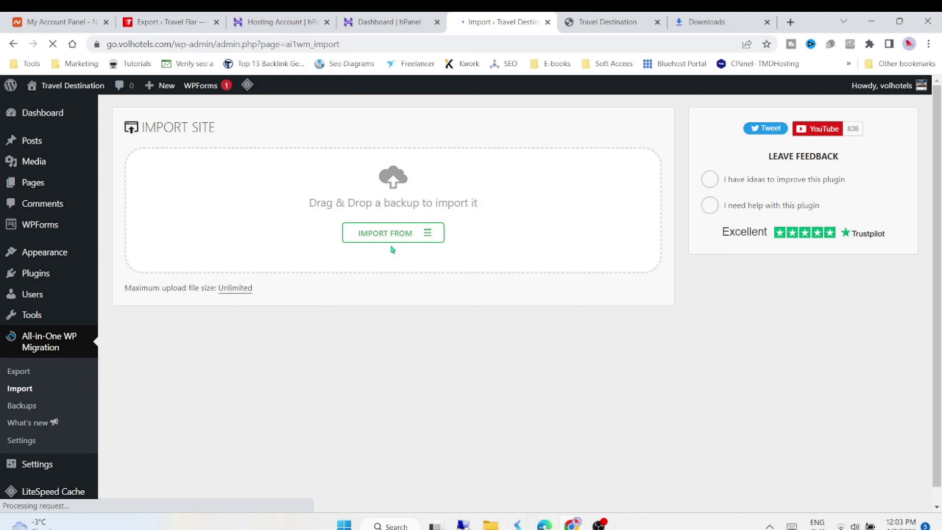
{"action": "left_click", "coordinate": [396, 233]}
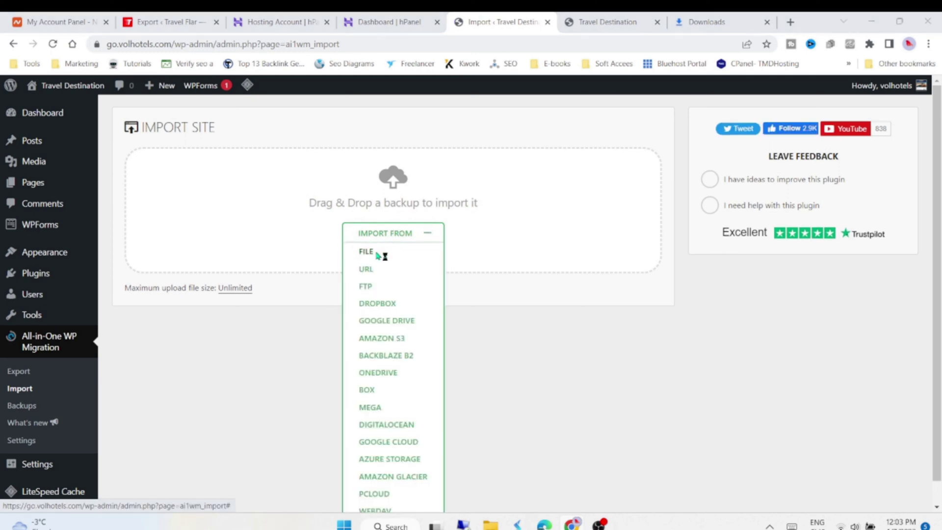
{"action": "left_click", "coordinate": [375, 253]}
{"action": "left_click", "coordinate": [218, 170]}
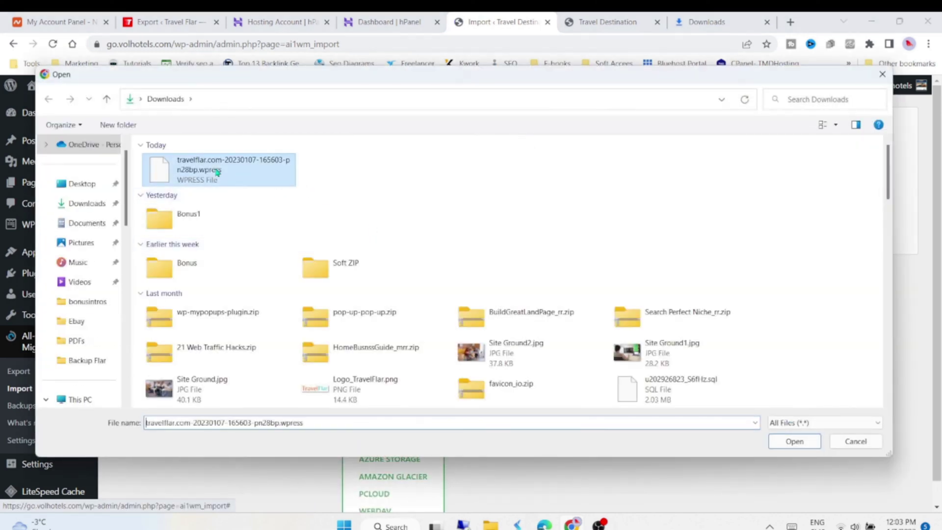
{"action": "left_click", "coordinate": [774, 441]}
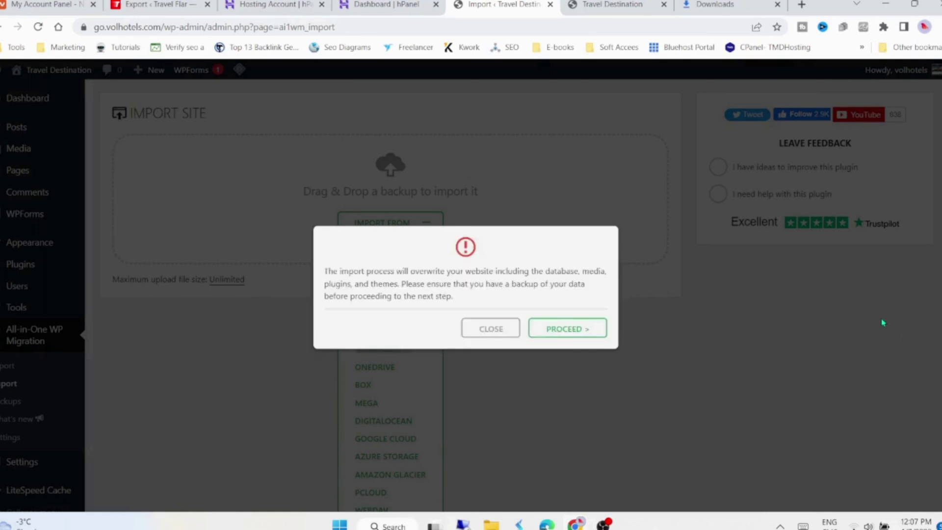
{"action": "left_click", "coordinate": [565, 333]}
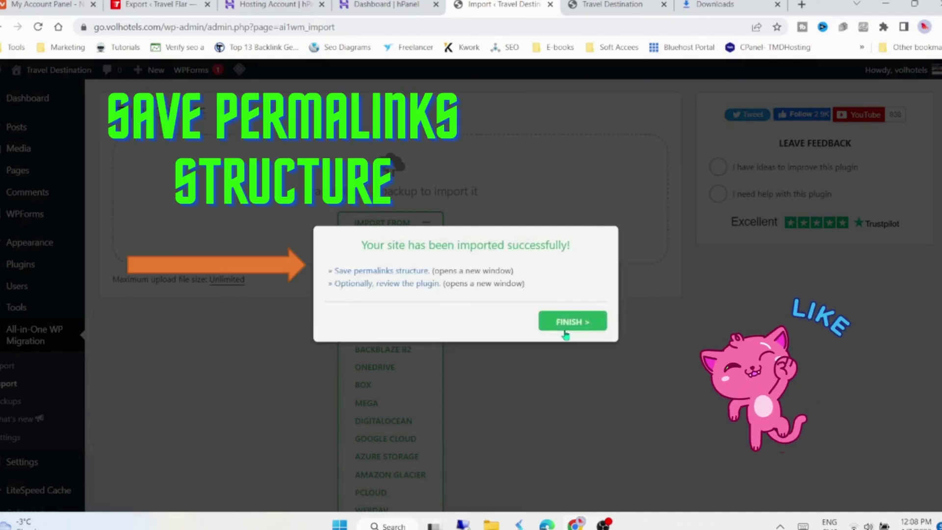
{"action": "left_click", "coordinate": [566, 333]}
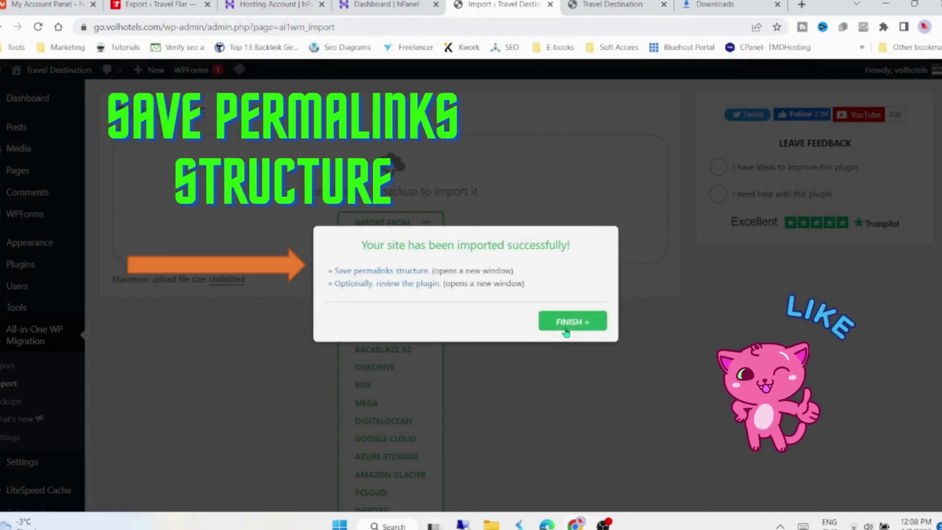
Open go.volhotels.com in a new tab, check its Travel Guide category, then return to the export tab.
{"action": "left_click", "coordinate": [567, 328]}
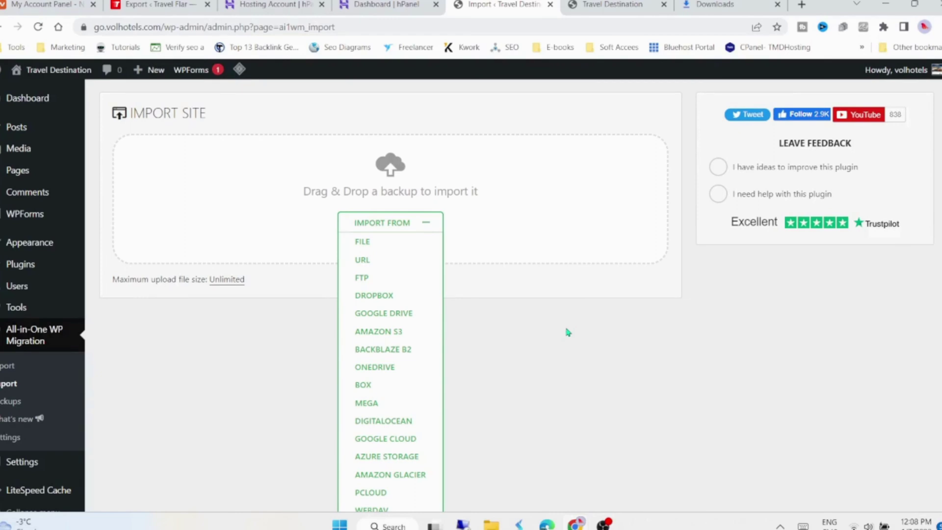
{"action": "mouse_move", "coordinate": [59, 70]}
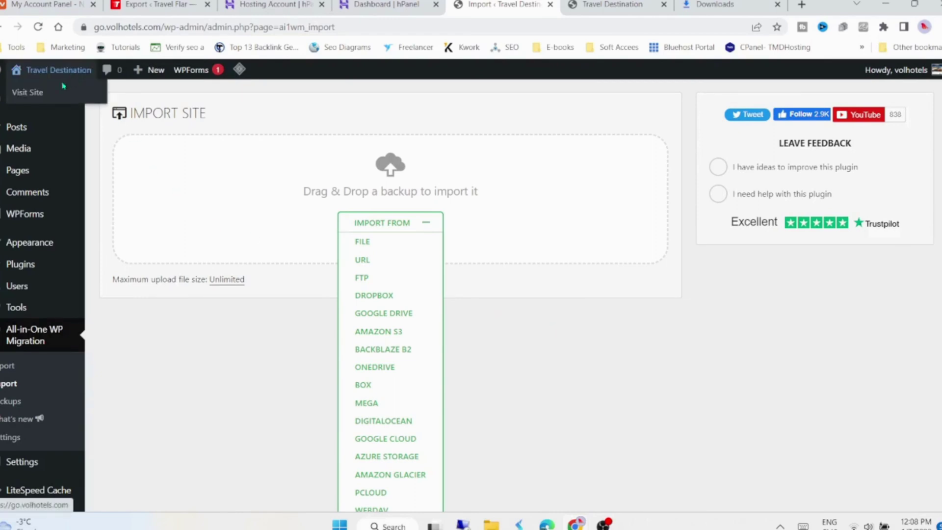
{"action": "right_click", "coordinate": [30, 99]}
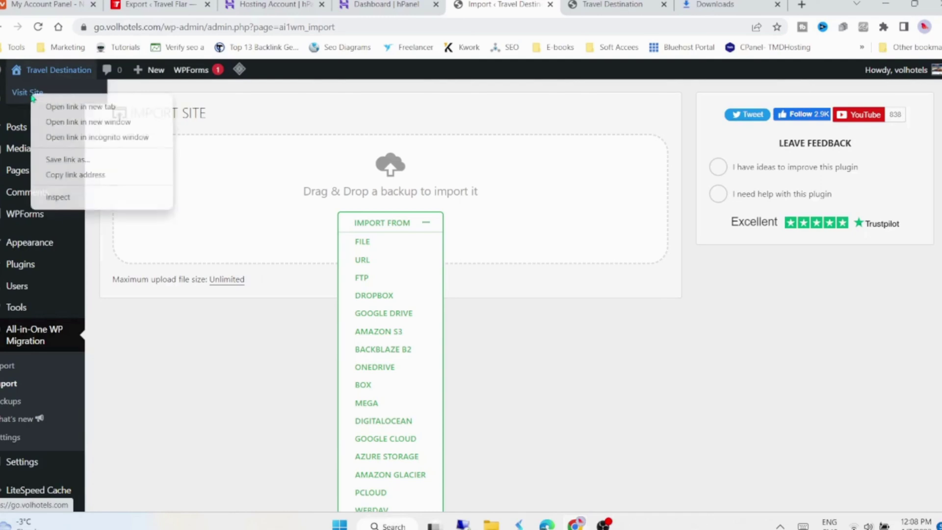
{"action": "left_click", "coordinate": [59, 108]}
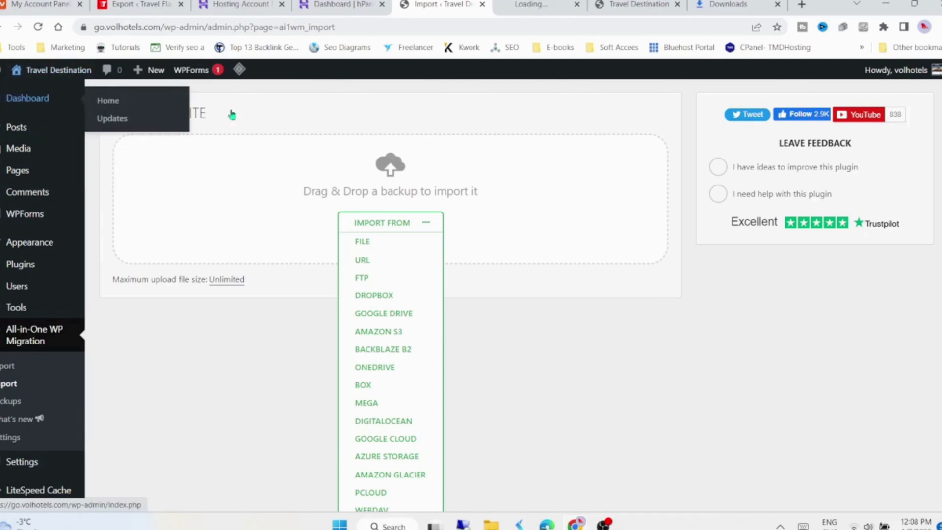
{"action": "left_click", "coordinate": [539, 9]}
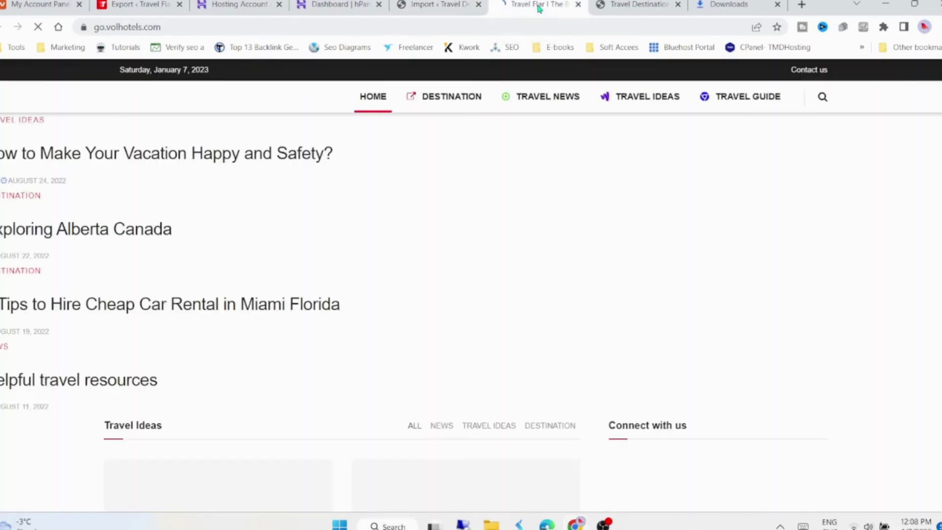
{"action": "scroll", "coordinate": [381, 253], "scroll_direction": "down", "scroll_amount": 1}
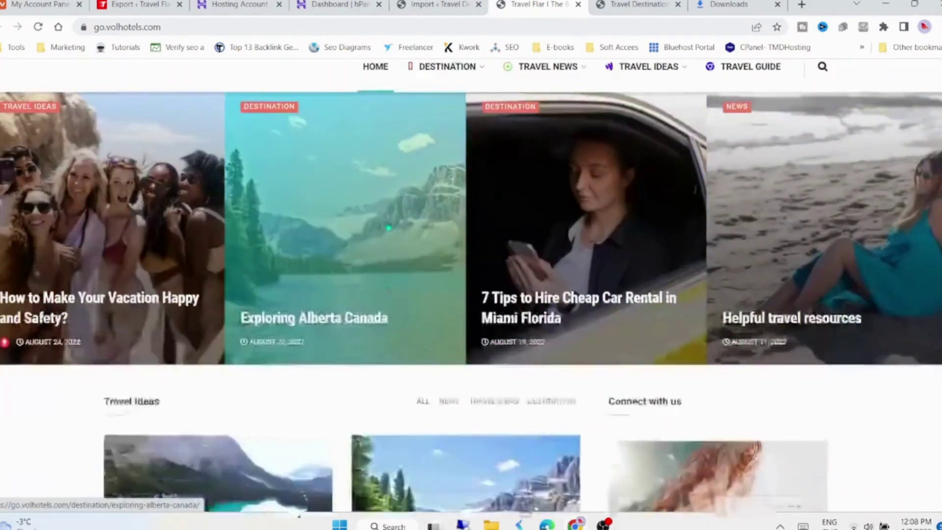
{"action": "scroll", "coordinate": [382, 253], "scroll_direction": "down", "scroll_amount": 5}
{"action": "scroll", "coordinate": [381, 249], "scroll_direction": "down", "scroll_amount": 1}
{"action": "scroll", "coordinate": [379, 244], "scroll_direction": "down", "scroll_amount": 4}
{"action": "scroll", "coordinate": [380, 244], "scroll_direction": "down", "scroll_amount": 4}
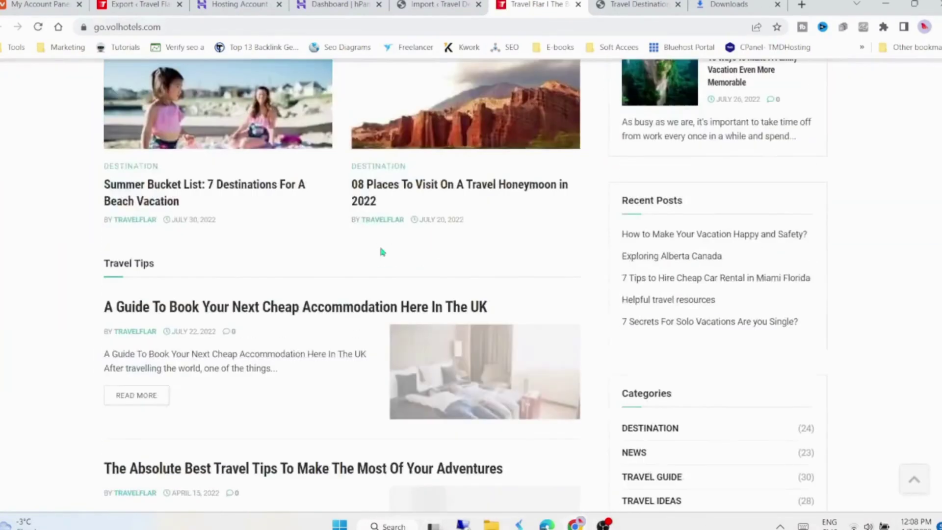
{"action": "scroll", "coordinate": [379, 251], "scroll_direction": "down", "scroll_amount": 5}
{"action": "scroll", "coordinate": [379, 265], "scroll_direction": "down", "scroll_amount": 5}
{"action": "scroll", "coordinate": [376, 266], "scroll_direction": "down", "scroll_amount": 4}
{"action": "scroll", "coordinate": [374, 270], "scroll_direction": "down", "scroll_amount": 3}
{"action": "scroll", "coordinate": [376, 268], "scroll_direction": "up", "scroll_amount": 5}
{"action": "scroll", "coordinate": [375, 269], "scroll_direction": "up", "scroll_amount": 5}
{"action": "scroll", "coordinate": [376, 268], "scroll_direction": "up", "scroll_amount": 5}
{"action": "scroll", "coordinate": [376, 270], "scroll_direction": "up", "scroll_amount": 5}
{"action": "scroll", "coordinate": [377, 271], "scroll_direction": "up", "scroll_amount": 5}
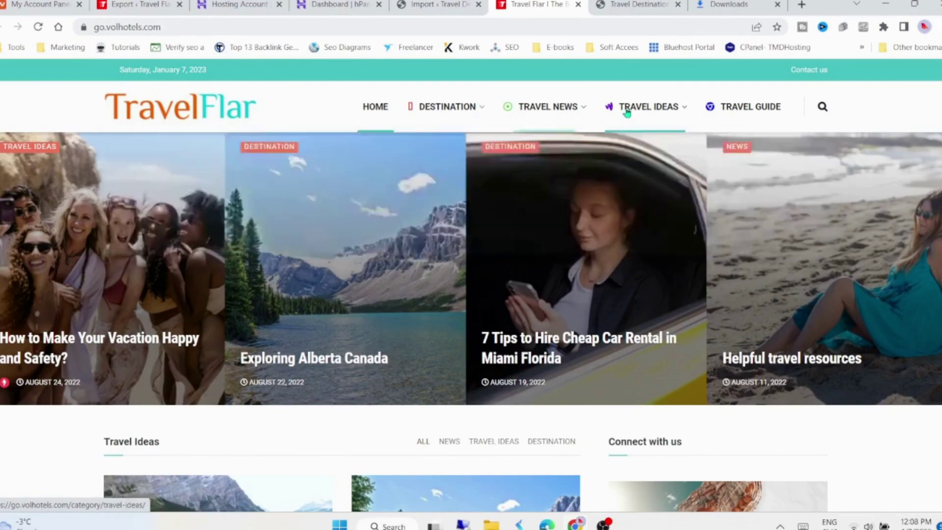
{"action": "left_click", "coordinate": [736, 110]}
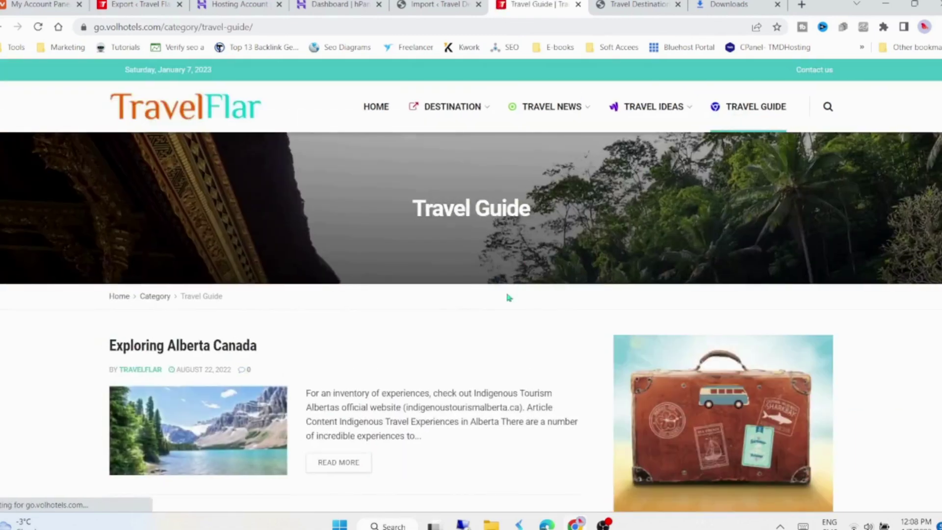
{"action": "scroll", "coordinate": [501, 302], "scroll_direction": "down", "scroll_amount": 3}
{"action": "scroll", "coordinate": [498, 316], "scroll_direction": "down", "scroll_amount": 2}
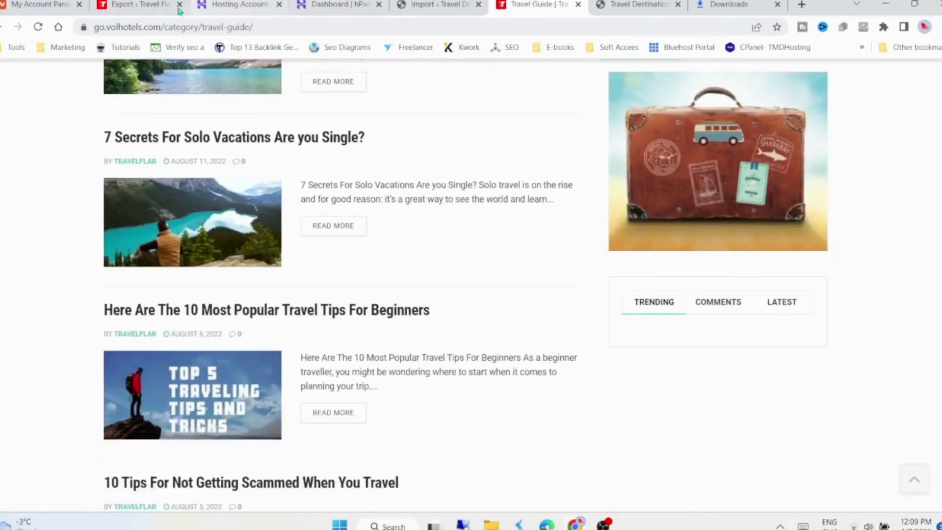
{"action": "left_click", "coordinate": [137, 5]}
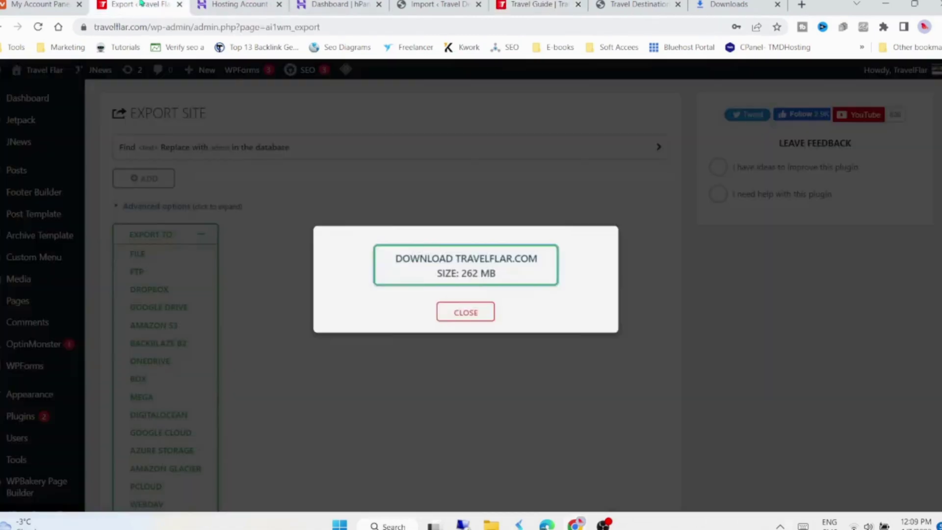
Close the travelflar.com export dialog and open travelflar.com in a new tab.
{"action": "left_click", "coordinate": [474, 320]}
{"action": "mouse_move", "coordinate": [38, 69]}
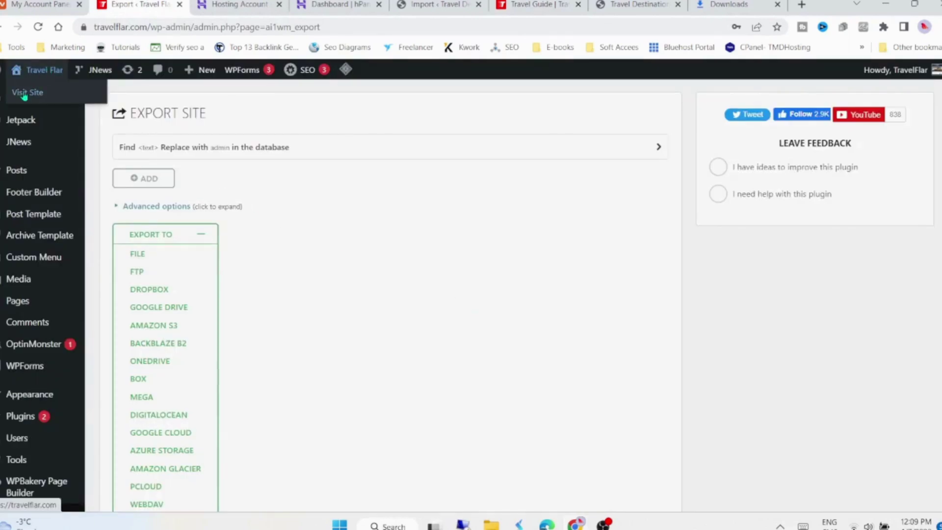
{"action": "right_click", "coordinate": [24, 99]}
{"action": "left_click", "coordinate": [44, 99]}
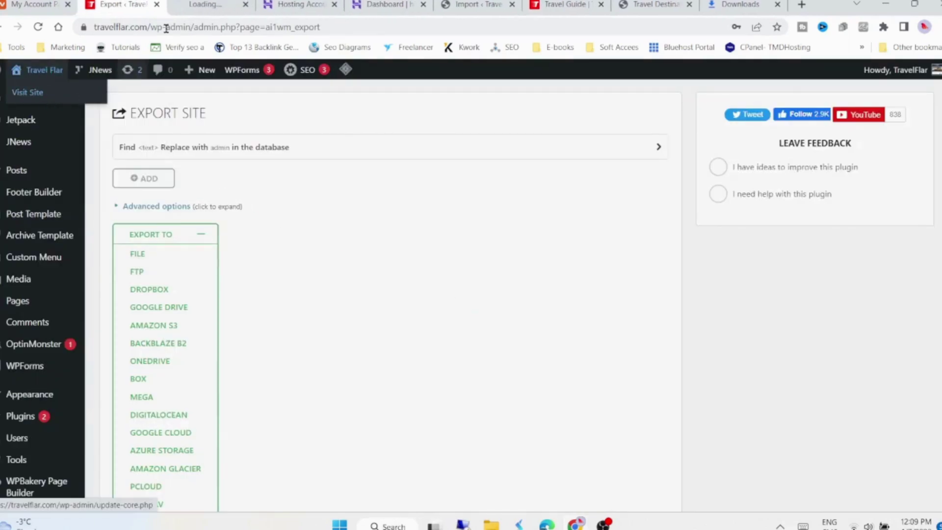